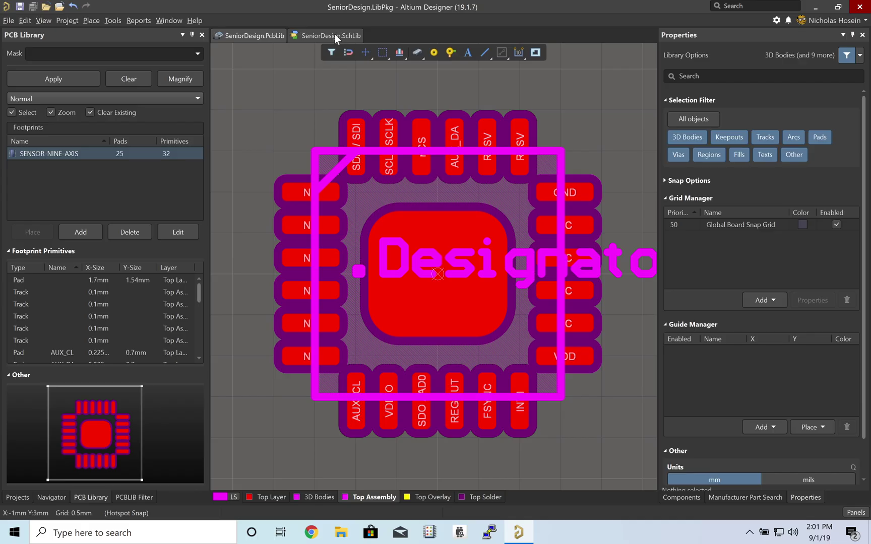
- Open SeniorDesign.SchLib from the project and display its schematic component list
{"action": "left_click", "coordinate": [18, 497]}
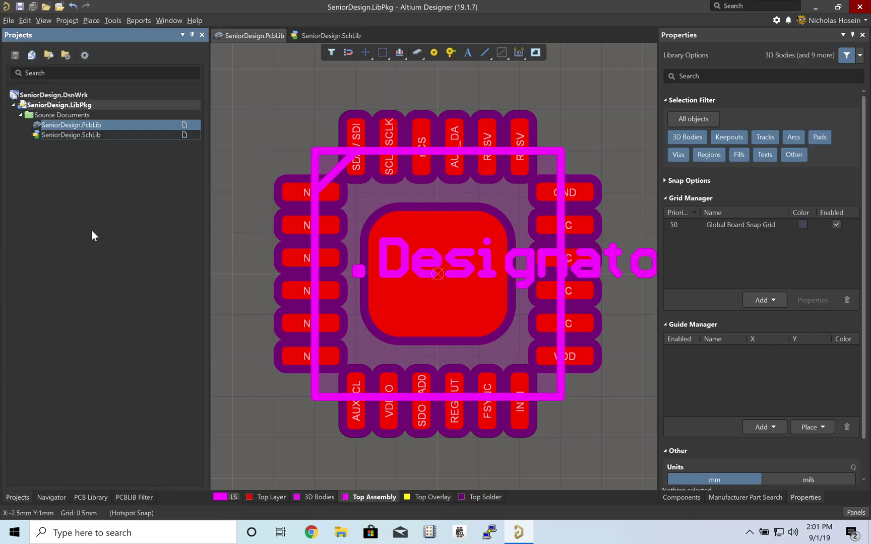
{"action": "left_click", "coordinate": [64, 135]}
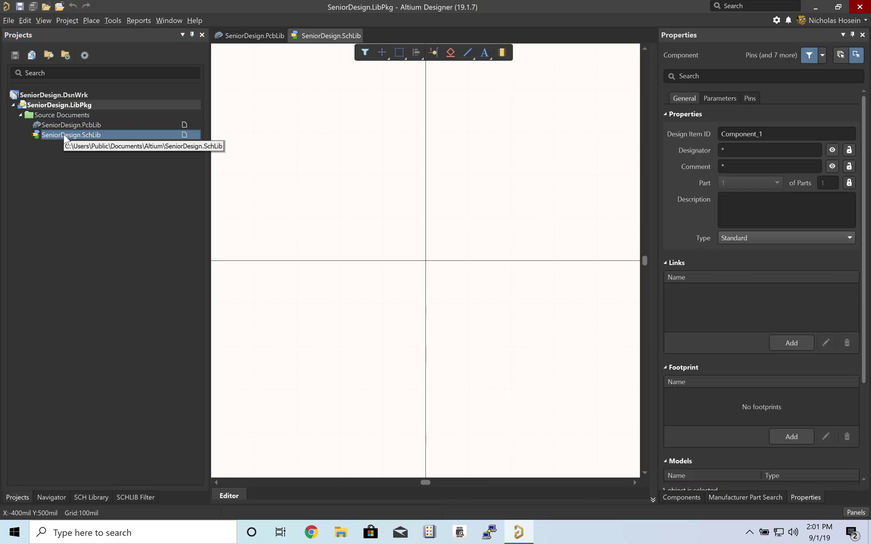
{"action": "left_click", "coordinate": [86, 496]}
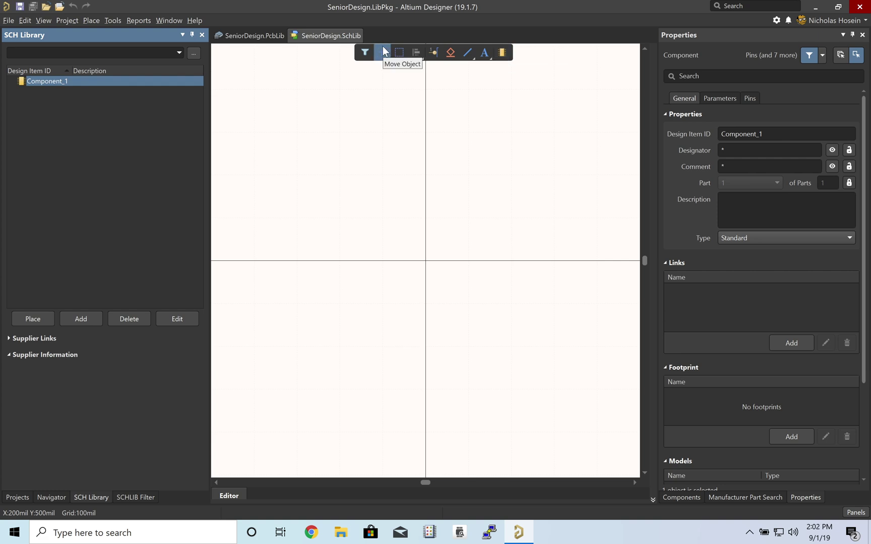
- Place a rectangle about 400 by 500 mil for the symbol body and move its lower-left corner to -200, -200 mil
{"action": "left_click", "coordinate": [84, 20]}
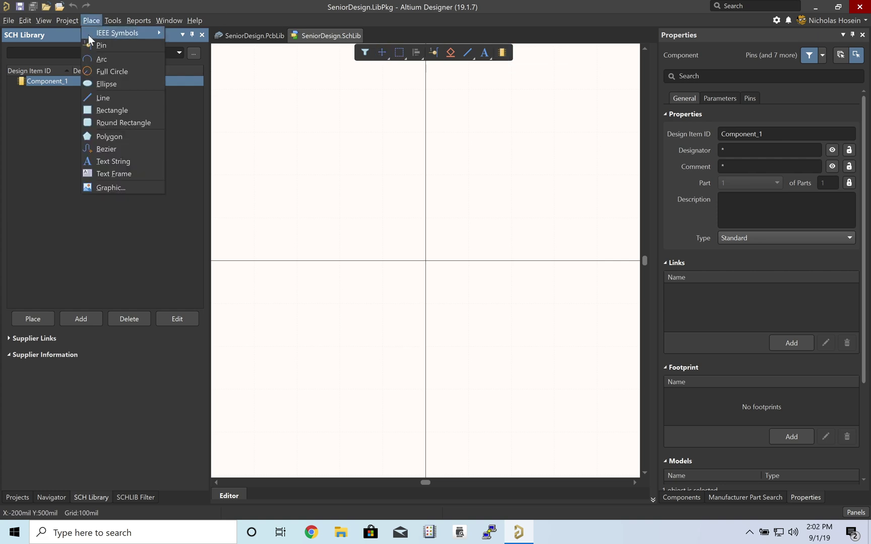
{"action": "left_click", "coordinate": [116, 109]}
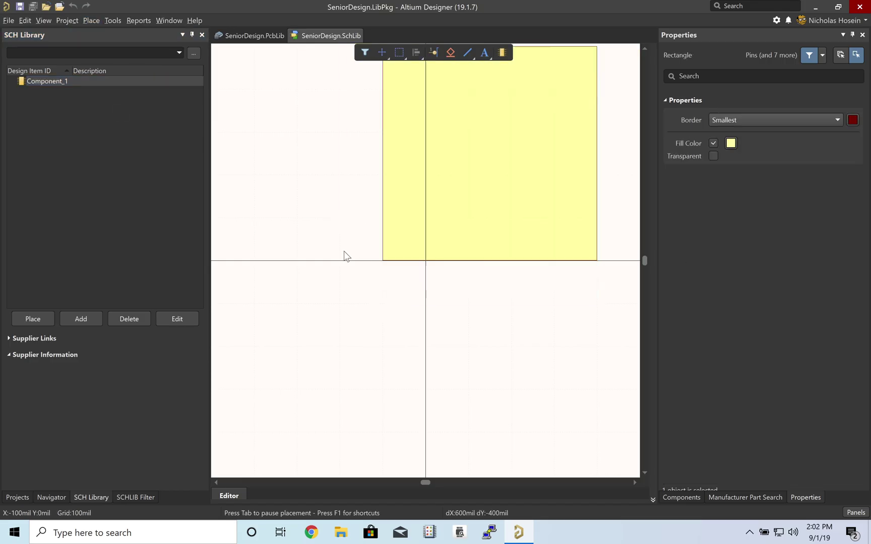
{"action": "left_click", "coordinate": [336, 162]}
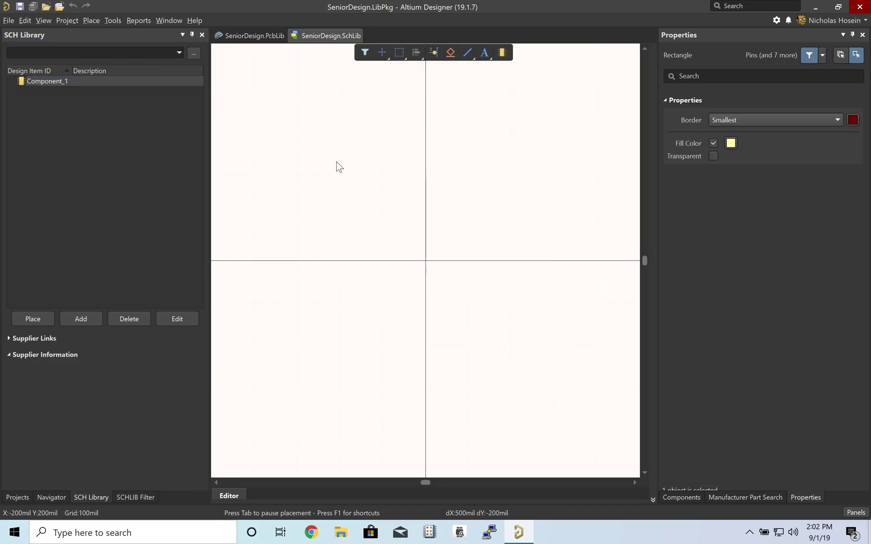
{"action": "left_click", "coordinate": [510, 374]}
{"action": "right_click", "coordinate": [510, 374]}
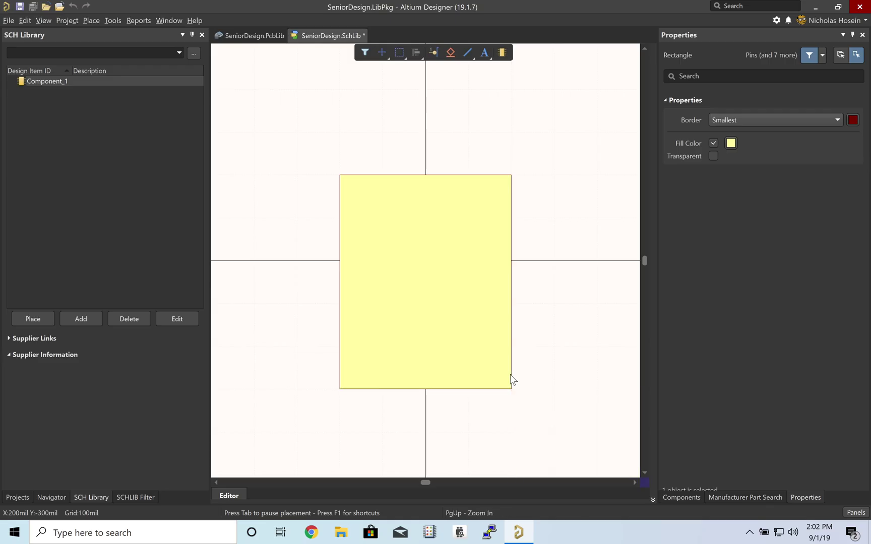
{"action": "left_click", "coordinate": [511, 374]}
{"action": "left_click_drag", "start_coordinate": [426, 265], "coordinate": [424, 231]}
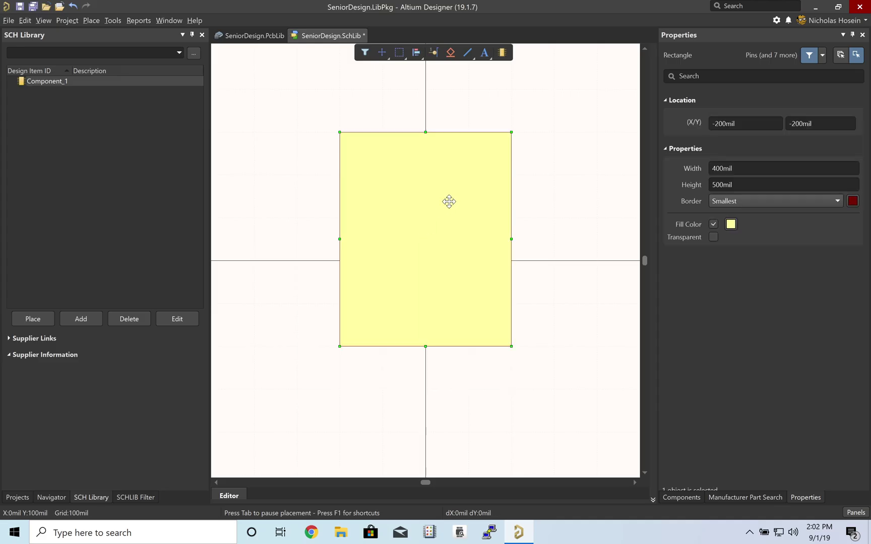
{"action": "left_click", "coordinate": [540, 265]}
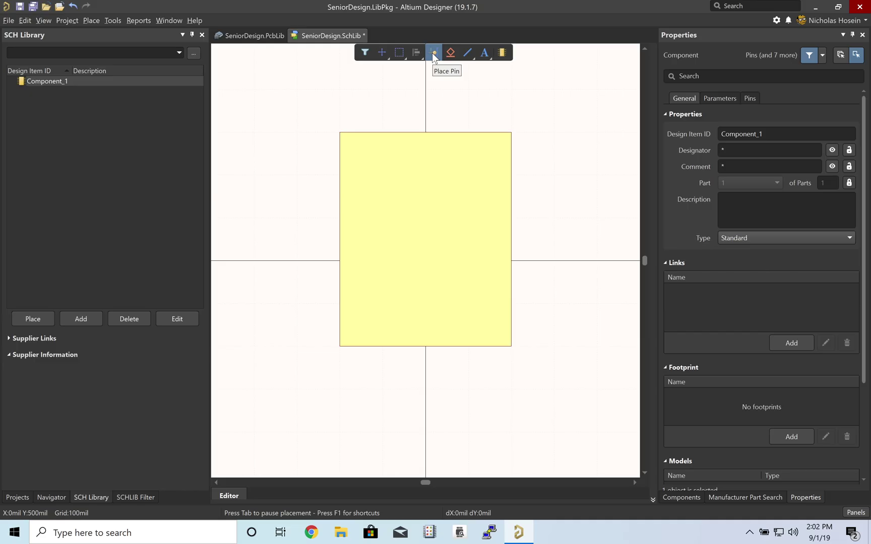
- Switch to the Sensor-Nine-Axis.pdf datasheet in Preview and examine the ICM-20948 pinout in the typical operating circuit
{"action": "key", "text": "ctrl+Right"}
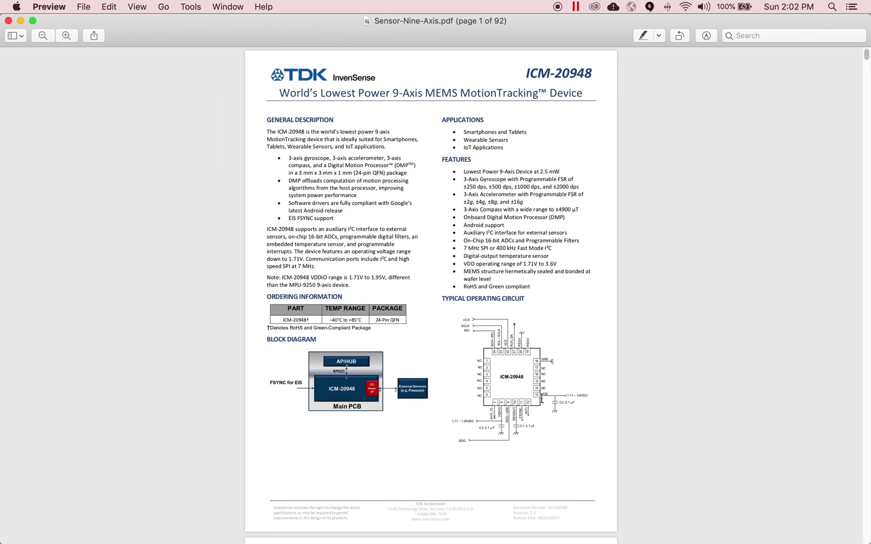
{"action": "scroll", "coordinate": [541, 399], "scroll_direction": "up", "scroll_amount": 5, "text": "ctrl"}
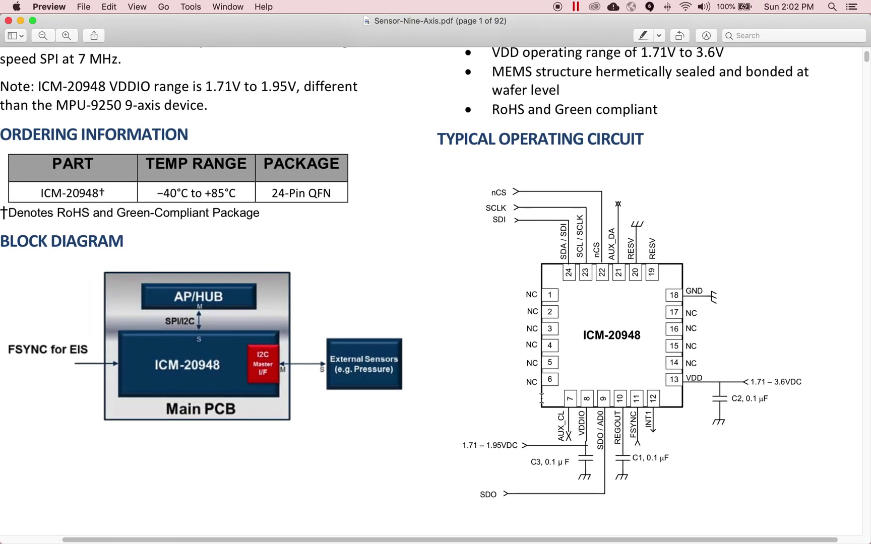
{"action": "scroll", "coordinate": [541, 399], "scroll_direction": "right", "scroll_amount": 3}
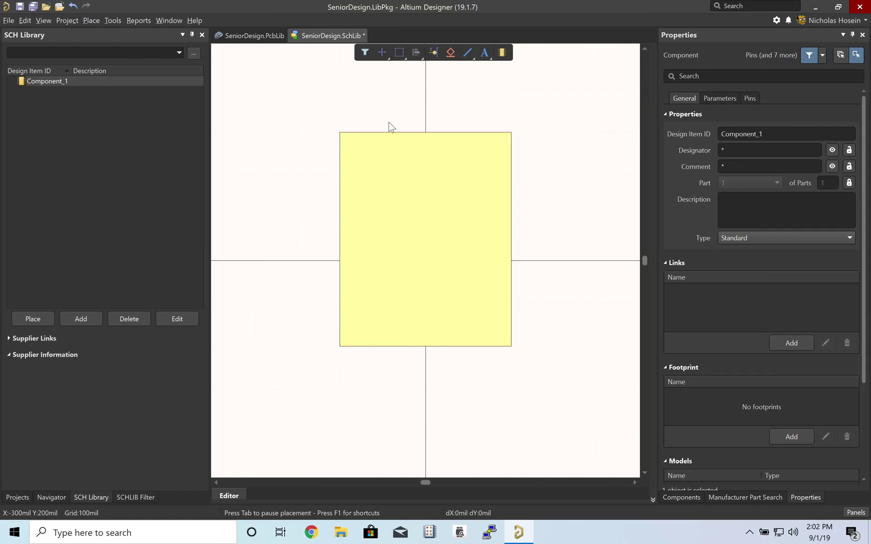
- Back in Altium Designer, place a vertical column of pins 1 to 13 beside the yellow rectangle
{"action": "left_click", "coordinate": [433, 52]}
{"action": "scroll", "coordinate": [445, 218], "scroll_direction": "down", "scroll_amount": 1}
{"action": "scroll", "coordinate": [444, 221], "scroll_direction": "down", "scroll_amount": 5, "text": "ctrl"}
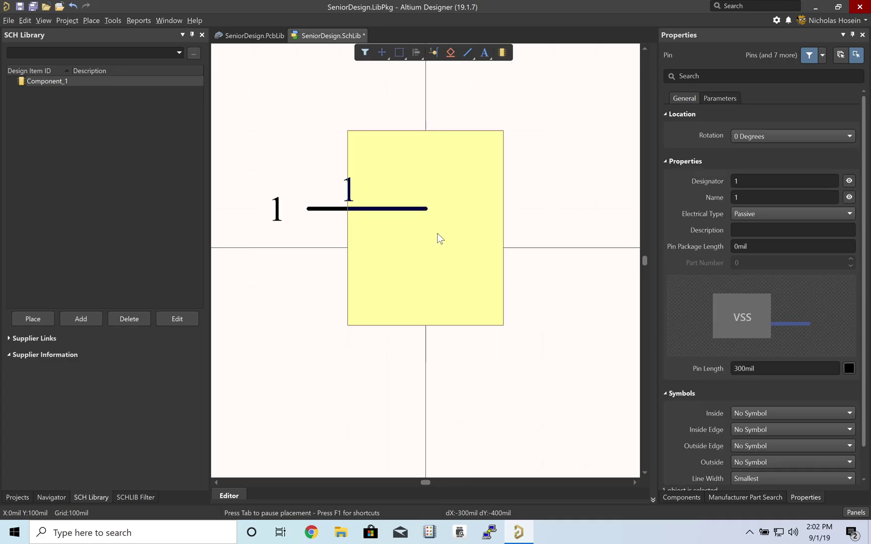
{"action": "right_click_drag", "start_coordinate": [456, 249], "coordinate": [531, 276]}
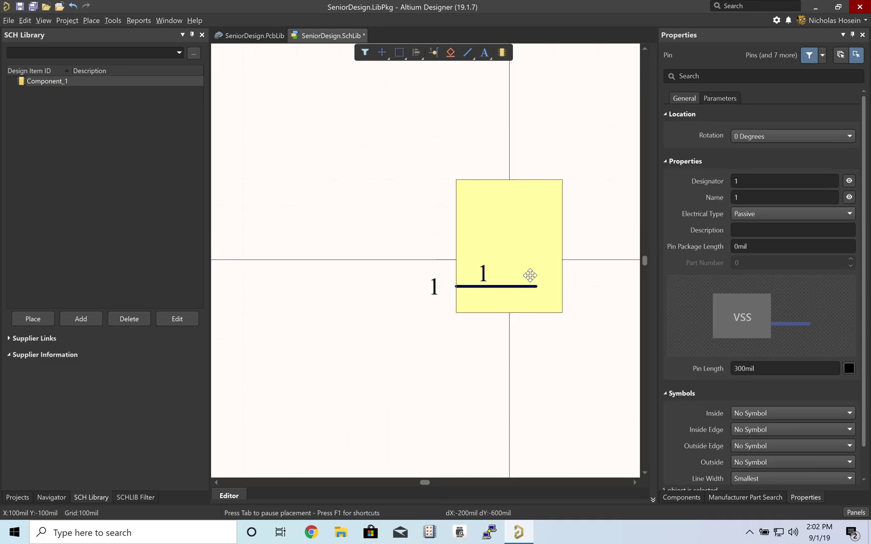
{"action": "left_click", "coordinate": [371, 157]}
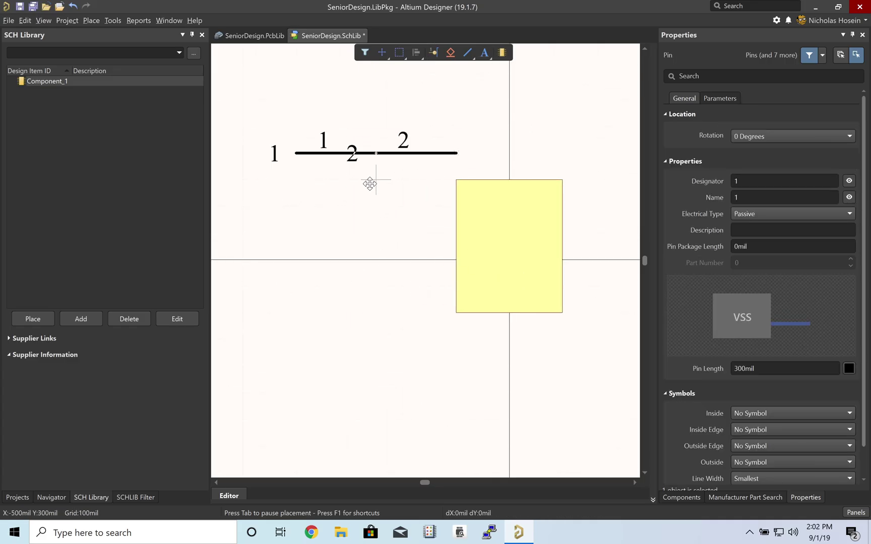
{"action": "left_click", "coordinate": [370, 184]}
{"action": "left_click", "coordinate": [372, 208]}
{"action": "left_click", "coordinate": [372, 234]}
{"action": "left_click", "coordinate": [372, 261]}
{"action": "left_click", "coordinate": [372, 287]}
{"action": "left_click", "coordinate": [372, 315]}
{"action": "left_click", "coordinate": [372, 341]}
{"action": "left_click", "coordinate": [372, 368]}
{"action": "left_click", "coordinate": [372, 395]}
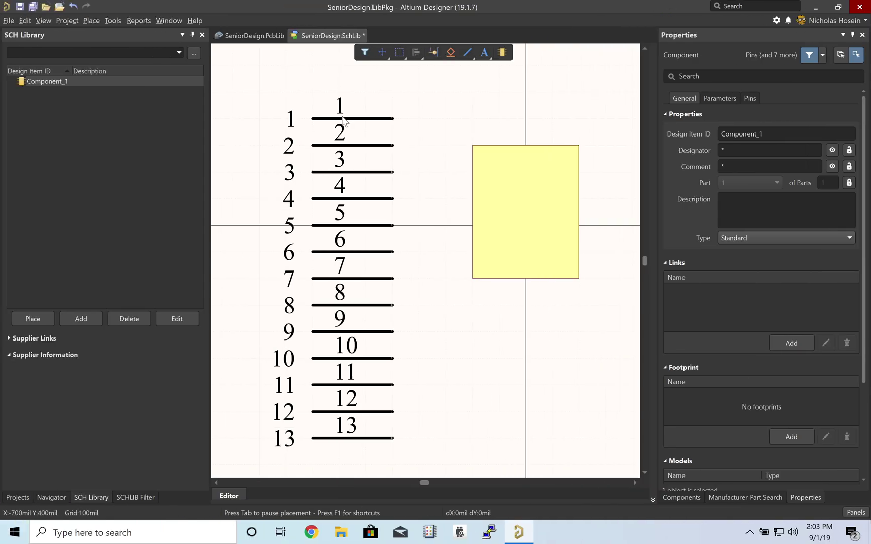
- Set both the designator and the name of pin 1 to AUX_CL
{"action": "left_click", "coordinate": [342, 120]}
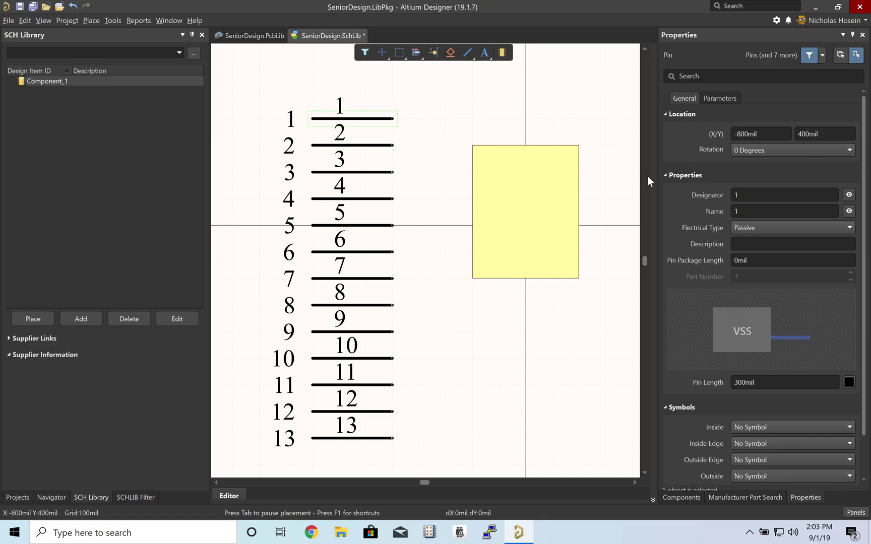
{"action": "left_click", "coordinate": [741, 194]}
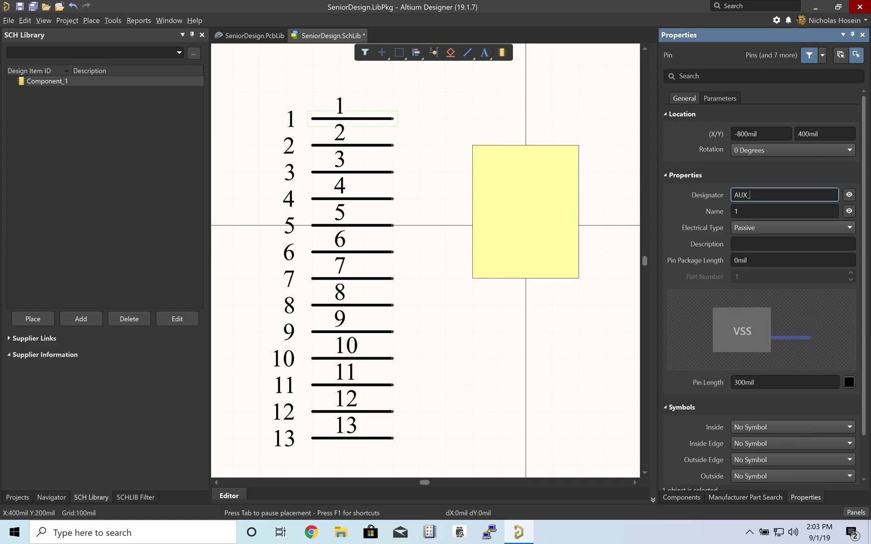
{"action": "key", "text": "Return"}
{"action": "key", "text": "Tab"}
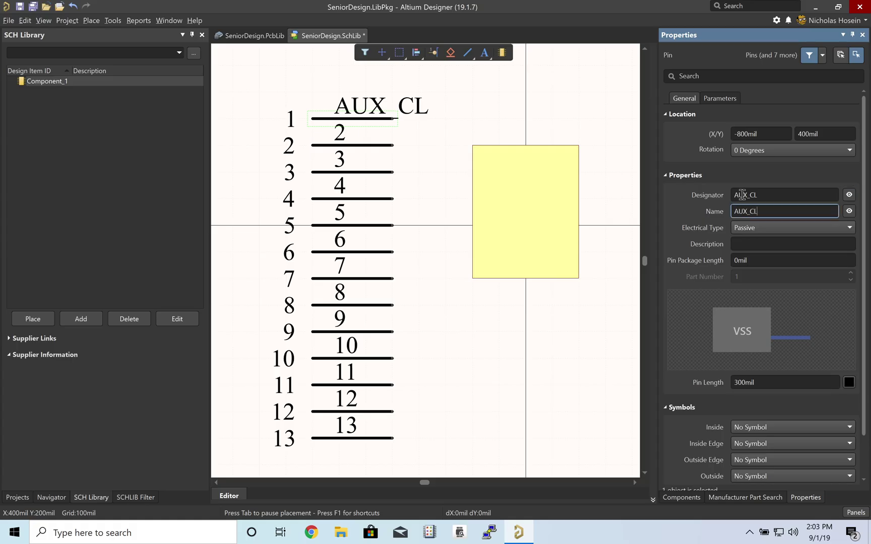
{"action": "type", "text": "AUX_CL"}
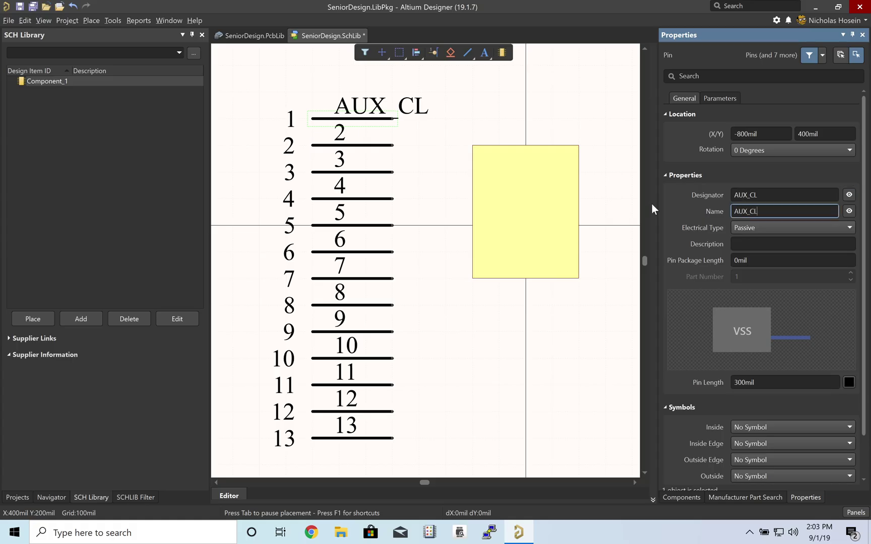
- Set the designator and name of pin 2 to VDDIO and those of pin 3 to SDO / AD0
{"action": "left_click", "coordinate": [379, 145]}
{"action": "left_click", "coordinate": [747, 196]}
{"action": "type", "text": "VDDIO"}
{"action": "key", "text": "Tab"}
{"action": "type", "text": "VDDIO"}
{"action": "left_click", "coordinate": [379, 172]}
{"action": "left_click", "coordinate": [748, 195]}
{"action": "type", "text": "SDO / AD0"}
{"action": "key", "text": "Tab"}
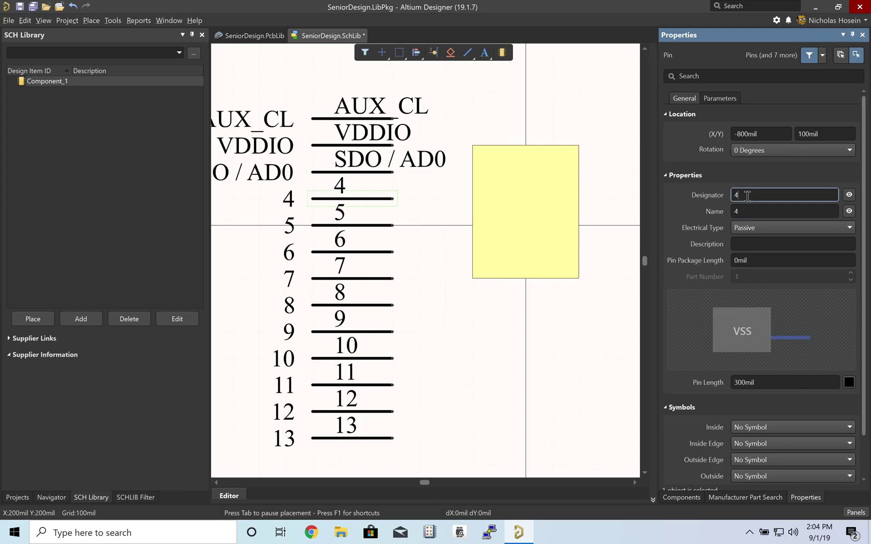
- Set the designator and name of pin 5 to FSYNC and those of pin 6 to INT1
{"action": "left_click", "coordinate": [753, 196]}
{"action": "type", "text": "FSYNC"}
{"action": "key", "text": "Tab"}
{"action": "type", "text": "FSYNC"}
{"action": "scroll", "coordinate": [425, 252], "scroll_direction": "left", "scroll_amount": 1}
{"action": "left_click", "coordinate": [429, 252]}
{"action": "left_click", "coordinate": [745, 195]}
{"action": "type", "text": "INT1"}
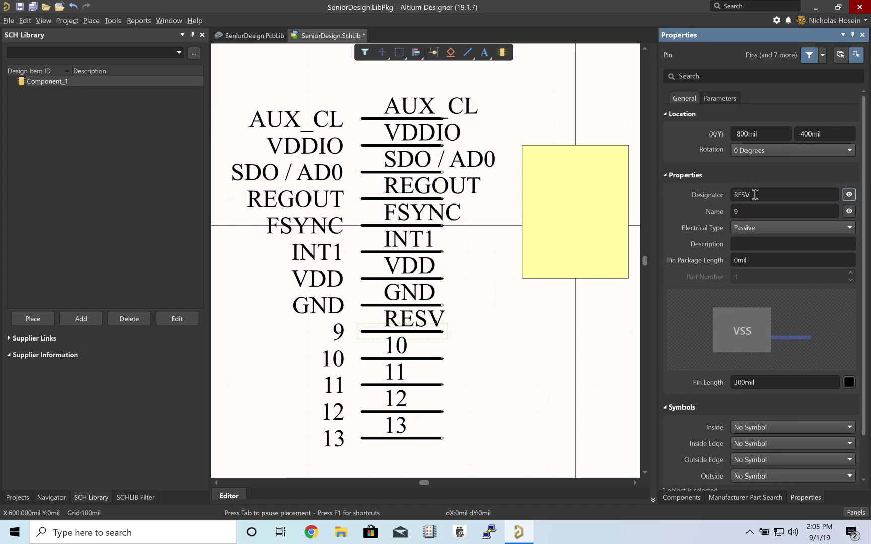
{"action": "type", "text": "RESV"}
- Label pin 9 RESV and set the designator and name of pin 11 to AUX_DA
{"action": "left_click", "coordinate": [402, 385]}
{"action": "left_click", "coordinate": [745, 194]}
{"action": "type", "text": "AUX_DA"}
{"action": "key", "text": "Tab"}
{"action": "type", "text": "AUX_DA"}
- Label pin 12 nCS and the fourteenth pin at the end of the column SDA / SDI
{"action": "left_click", "coordinate": [401, 412]}
{"action": "left_click", "coordinate": [742, 197]}
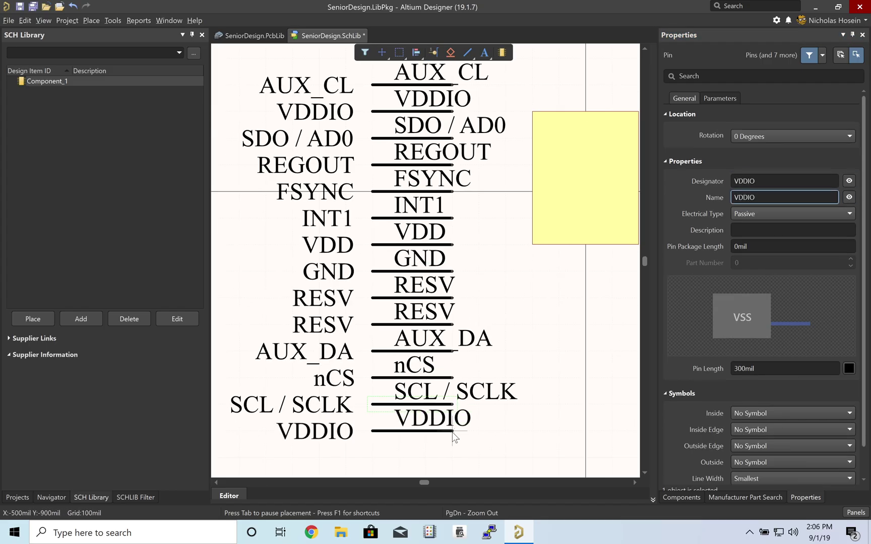
{"action": "type", "text": "SDA / SDI"}
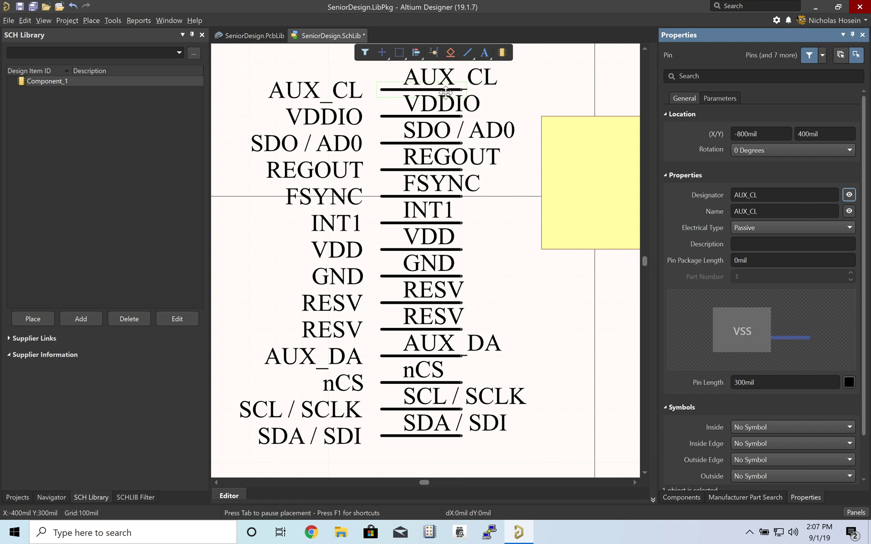
- Hide the AUX_CL pin's designator and set its pin length to 100 mil
{"action": "left_click", "coordinate": [848, 195]}
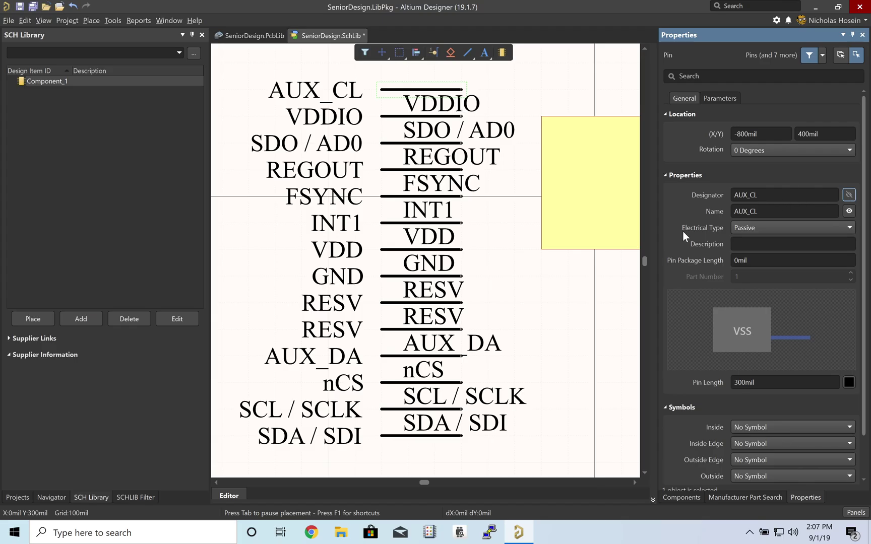
{"action": "left_click", "coordinate": [743, 383]}
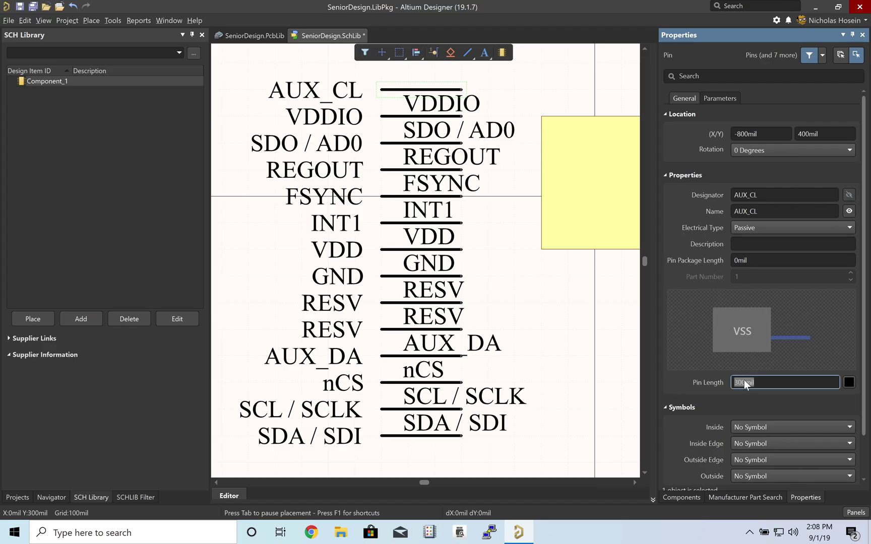
{"action": "key", "text": "Left"}
{"action": "key", "text": "Delete"}
{"action": "type", "text": "1"}
{"action": "key", "text": "Return"}
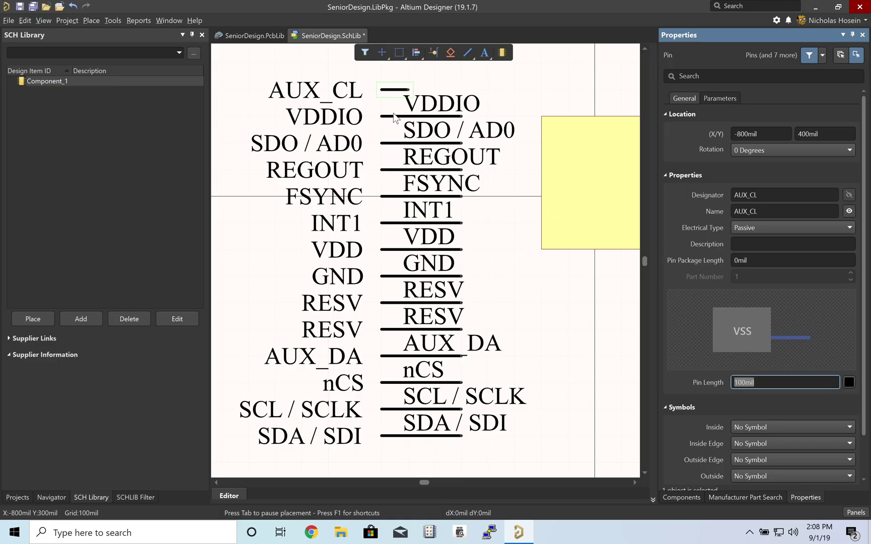
- Select all fourteen pins together, hide their designators and set their pin length to 100 mil
{"action": "left_click_drag", "start_coordinate": [245, 68], "coordinate": [534, 449]}
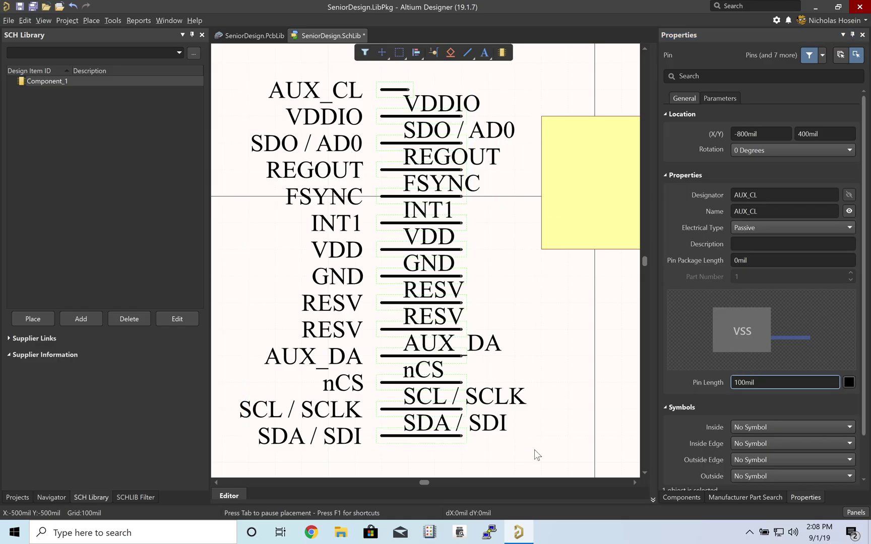
{"action": "left_click", "coordinate": [849, 195]}
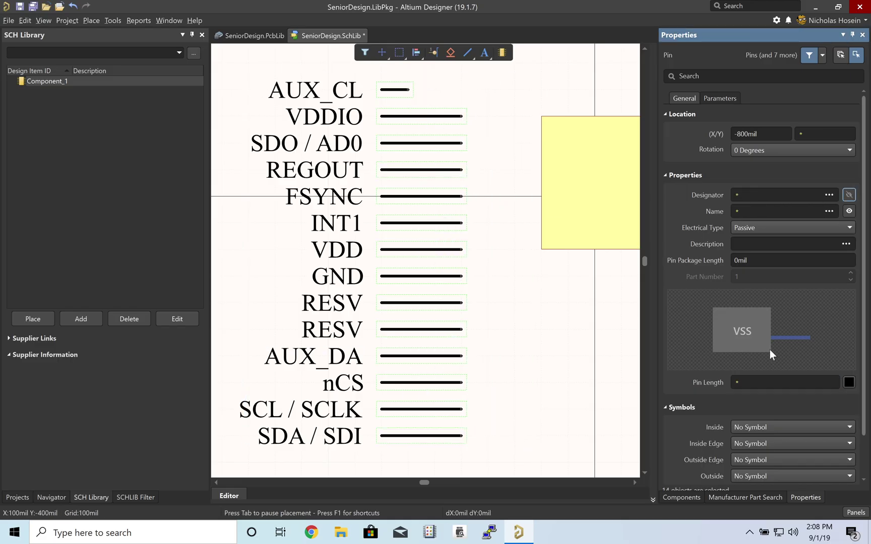
{"action": "left_click", "coordinate": [745, 382]}
{"action": "key", "text": "Return"}
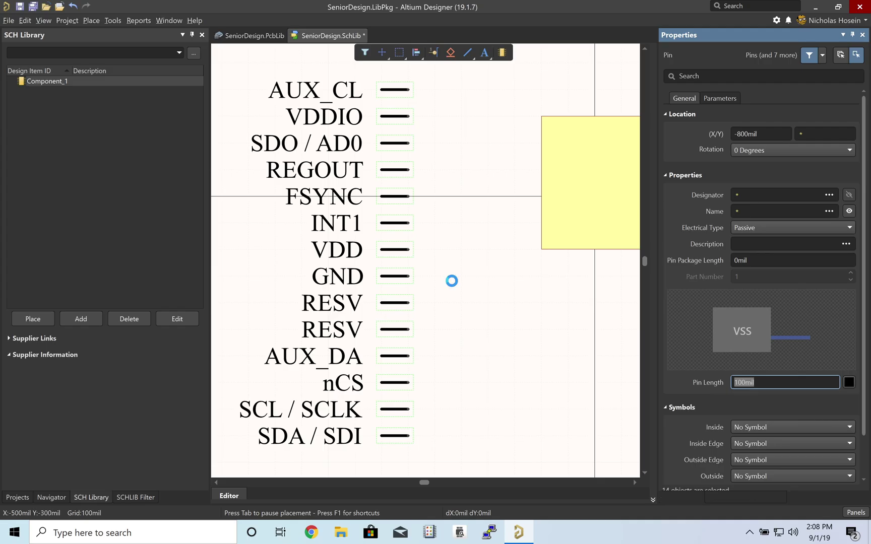
{"action": "left_click", "coordinate": [427, 181]}
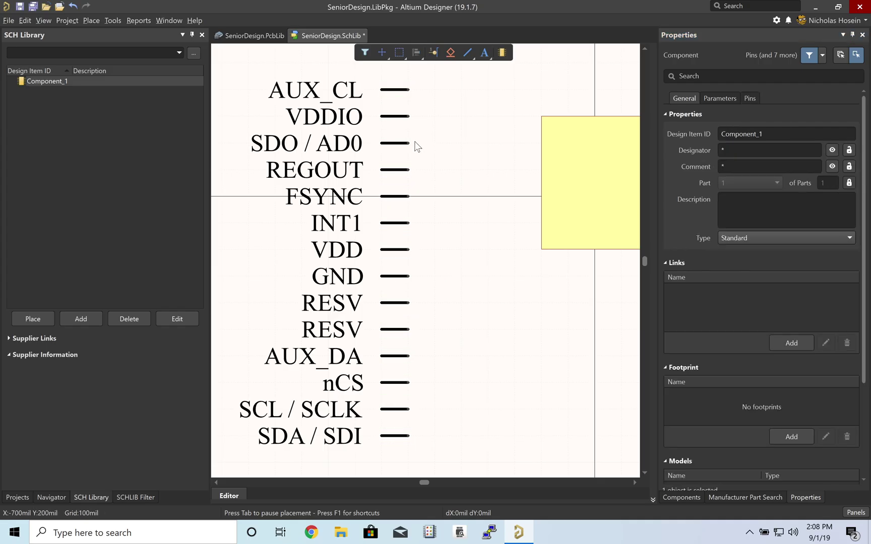
- Move the rectangle up beside the pins and enlarge it to twice its width and height, centred on the origin
{"action": "scroll", "coordinate": [415, 141], "scroll_direction": "down", "scroll_amount": 1}
{"action": "scroll", "coordinate": [415, 142], "scroll_direction": "down", "scroll_amount": 3, "text": "ctrl"}
{"action": "right_click_drag", "start_coordinate": [414, 147], "coordinate": [393, 200]}
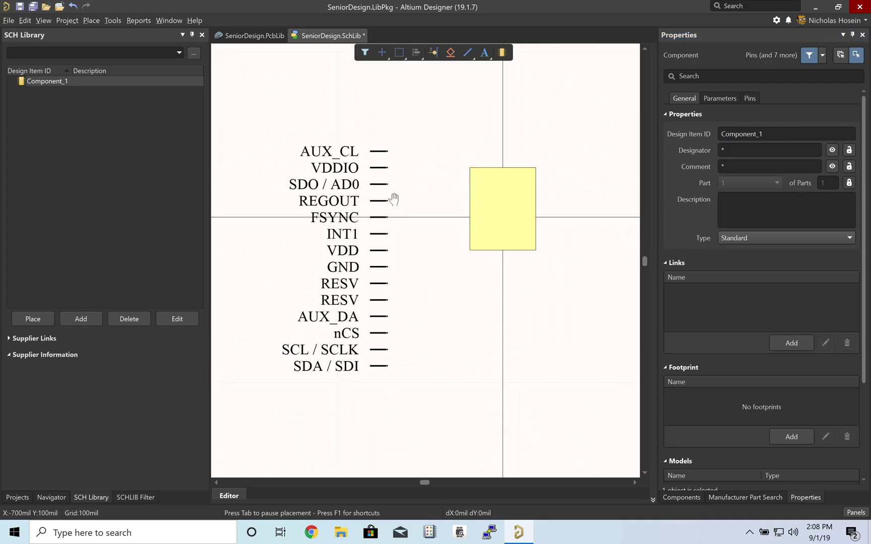
{"action": "left_click", "coordinate": [503, 229]}
{"action": "left_click_drag", "start_coordinate": [503, 217], "coordinate": [470, 188]}
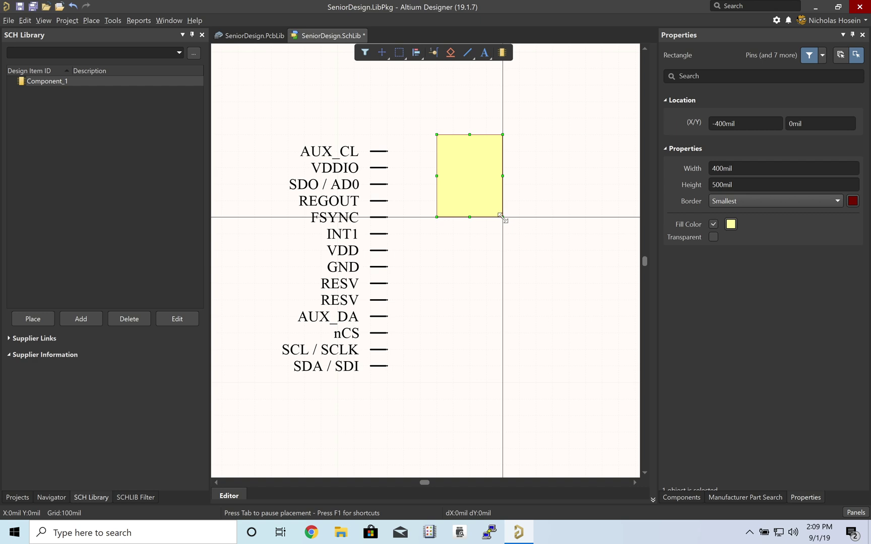
{"action": "left_click_drag", "start_coordinate": [502, 217], "coordinate": [574, 299]}
{"action": "left_click", "coordinate": [443, 361]}
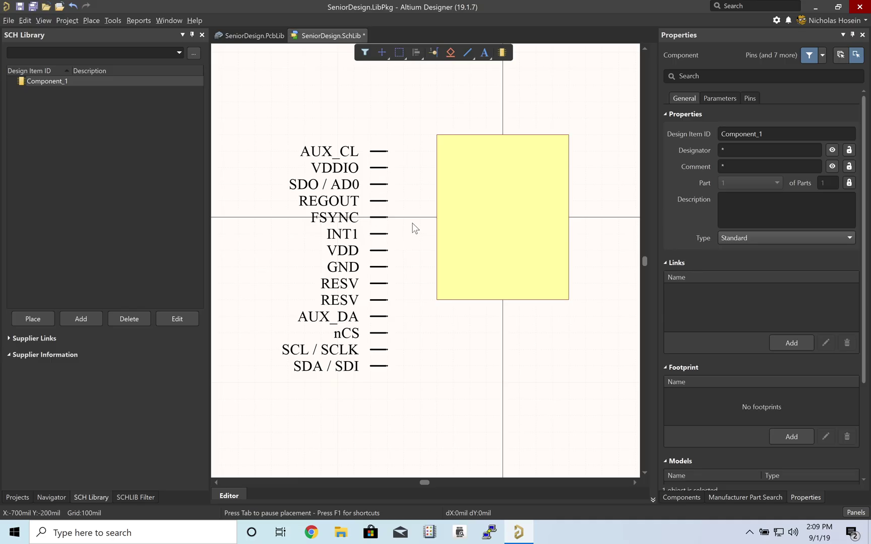
- Flip the VDD, VDDIO and GND pins onto the rectangle's left edge, with the supplies near its top and GND near its bottom
{"action": "left_click_drag", "start_coordinate": [378, 251], "coordinate": [422, 186]}
{"action": "key", "text": "space"}
{"action": "key", "text": "space"}
{"action": "key", "text": "space"}
{"action": "key", "text": "space"}
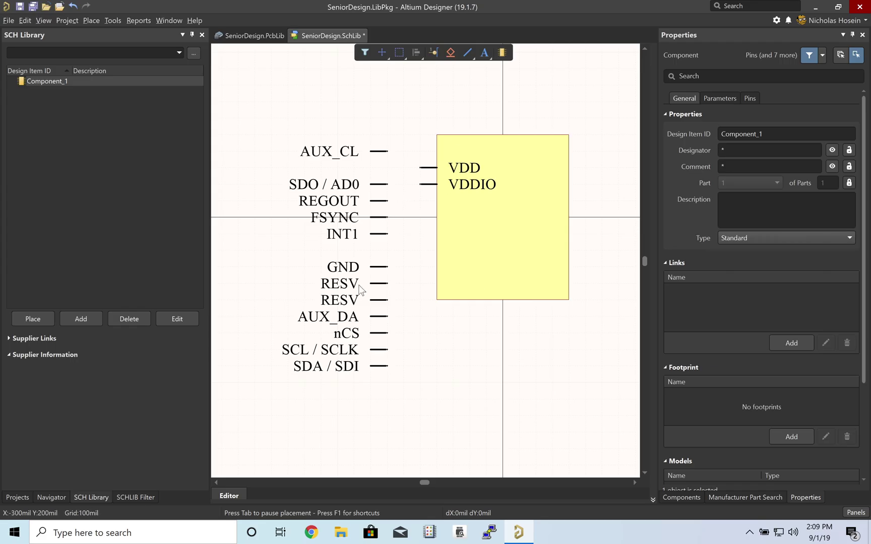
{"action": "left_click_drag", "start_coordinate": [374, 268], "coordinate": [421, 283]}
{"action": "key", "text": "space"}
{"action": "key", "text": "space"}
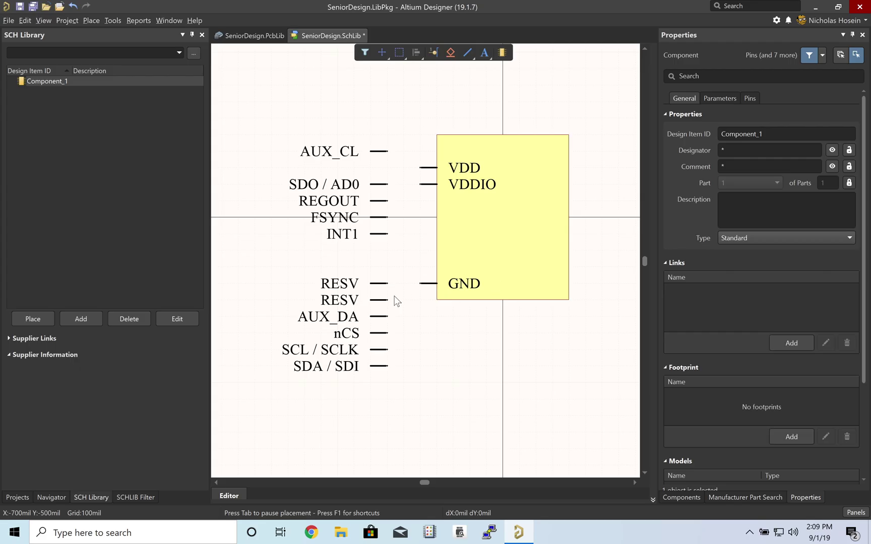
- Check the pin functions in the datasheet's operating circuit and bring the SDA / SDI pin to the upper right edge of the rectangle
{"action": "key", "text": "ctrl+Right"}
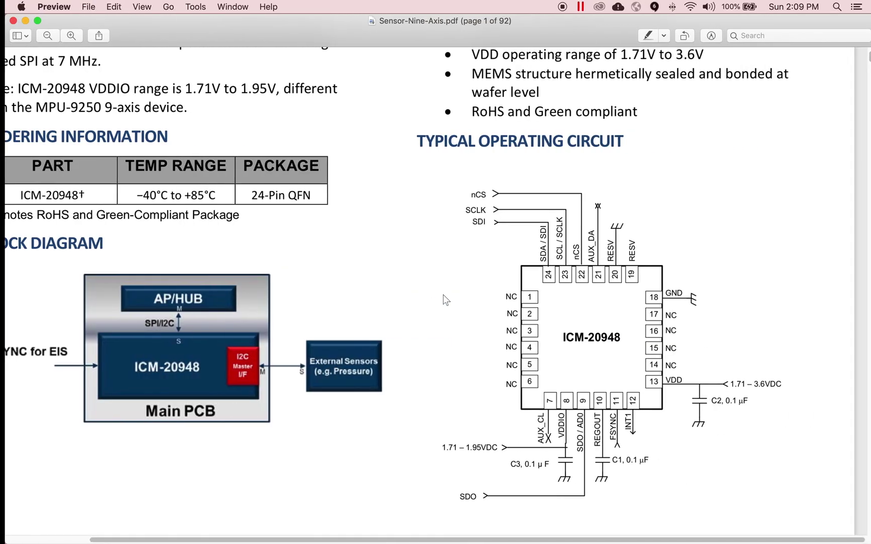
{"action": "key", "text": "ctrl+Left"}
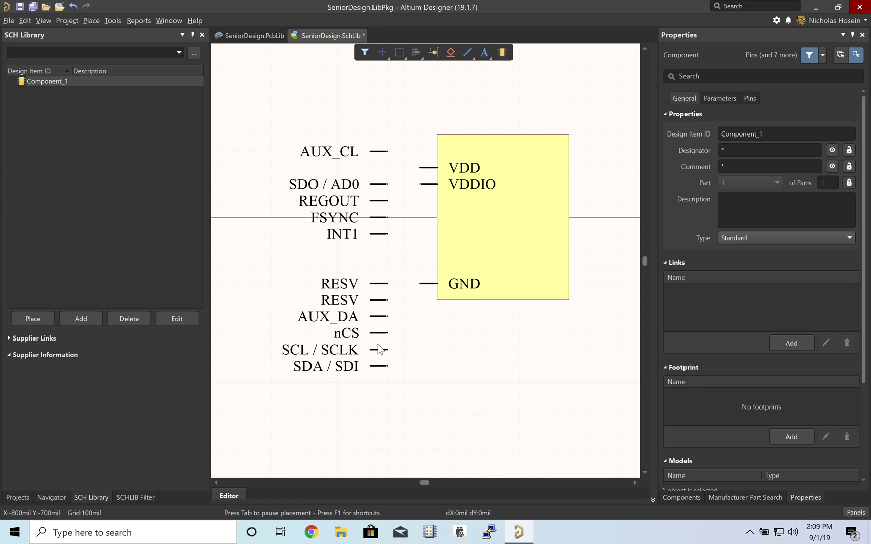
{"action": "left_click_drag", "start_coordinate": [379, 366], "coordinate": [619, 188]}
{"action": "key", "text": "space"}
{"action": "key", "text": "space"}
- Widen the rectangle to 1000 mil and shift the pins on its right side out to the new edge
{"action": "right_click_drag", "start_coordinate": [590, 209], "coordinate": [532, 231]}
{"action": "left_click_drag", "start_coordinate": [519, 190], "coordinate": [553, 190]}
{"action": "left_click", "coordinate": [486, 176]}
{"action": "left_click_drag", "start_coordinate": [511, 240], "coordinate": [543, 239]}
- Attach the SDO / AD0, nCS, REGOUT and FSYNC pins to the rectangle's right edge below the serial bus pins
{"action": "left_click_drag", "start_coordinate": [323, 207], "coordinate": [558, 239]}
{"action": "left_click_drag", "start_coordinate": [321, 355], "coordinate": [558, 256]}
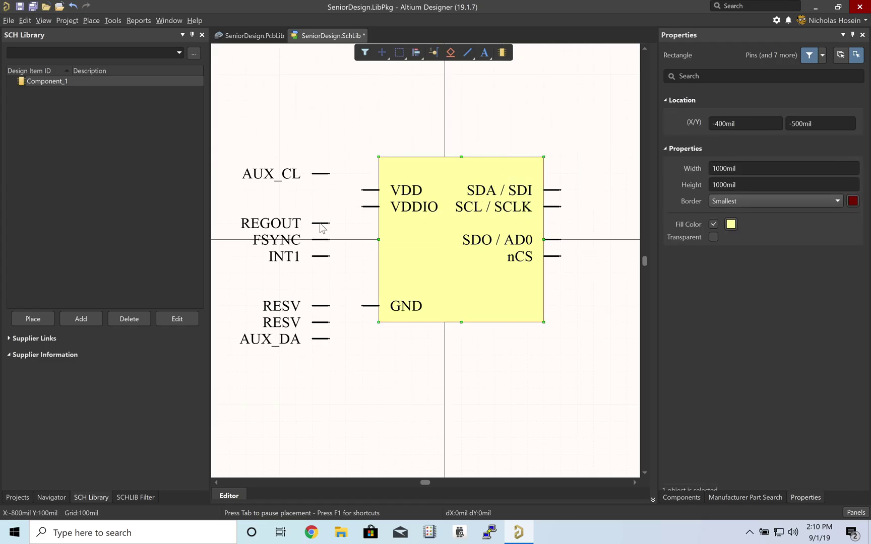
{"action": "left_click_drag", "start_coordinate": [321, 223], "coordinate": [558, 288]}
{"action": "left_click_drag", "start_coordinate": [321, 239], "coordinate": [558, 306]}
- Flip the AUX_CL, AUX_DA and one RESV pin onto the rectangle's left edge, stacked below VDDIO
{"action": "left_click_drag", "start_coordinate": [321, 340], "coordinate": [369, 273]}
{"action": "key", "text": "space"}
{"action": "key", "text": "space"}
{"action": "key", "text": "space"}
{"action": "key", "text": "space"}
{"action": "left_click_drag", "start_coordinate": [321, 173], "coordinate": [370, 224]}
{"action": "left_click_drag", "start_coordinate": [371, 273], "coordinate": [366, 247]}
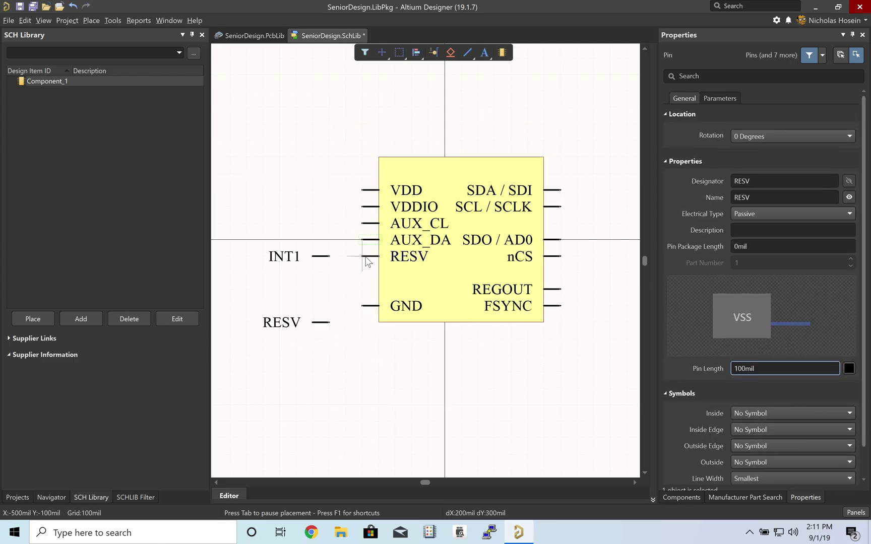
- Move RESV directly above GND and shift AUX_DA and AUX_CL down one grid step to leave a gap below VDDIO
{"action": "left_click_drag", "start_coordinate": [365, 258], "coordinate": [366, 290]}
{"action": "left_click_drag", "start_coordinate": [367, 240], "coordinate": [366, 256]}
{"action": "left_click_drag", "start_coordinate": [368, 224], "coordinate": [368, 240]}
- Attach the INT1 pin to the right edge below SCL / SCLK and delete the leftover RESV pin
{"action": "left_click_drag", "start_coordinate": [323, 256], "coordinate": [554, 273]}
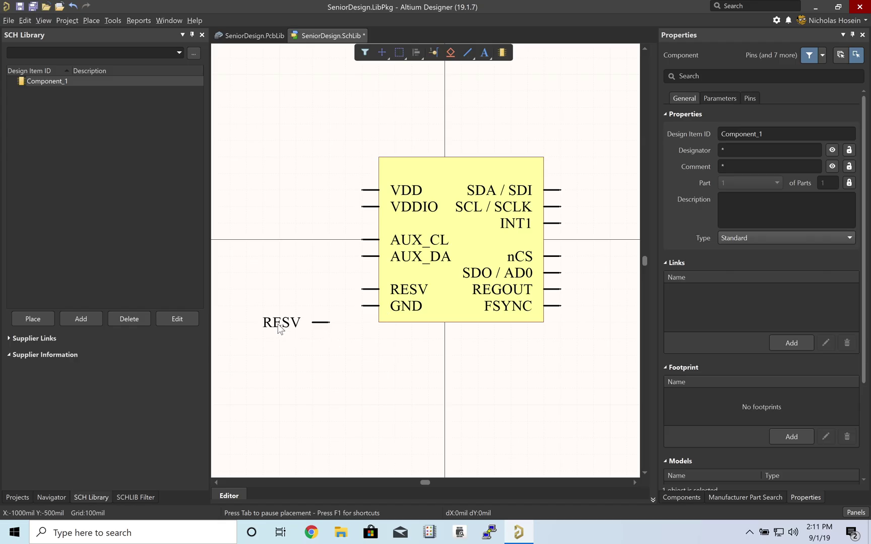
{"action": "left_click", "coordinate": [322, 322]}
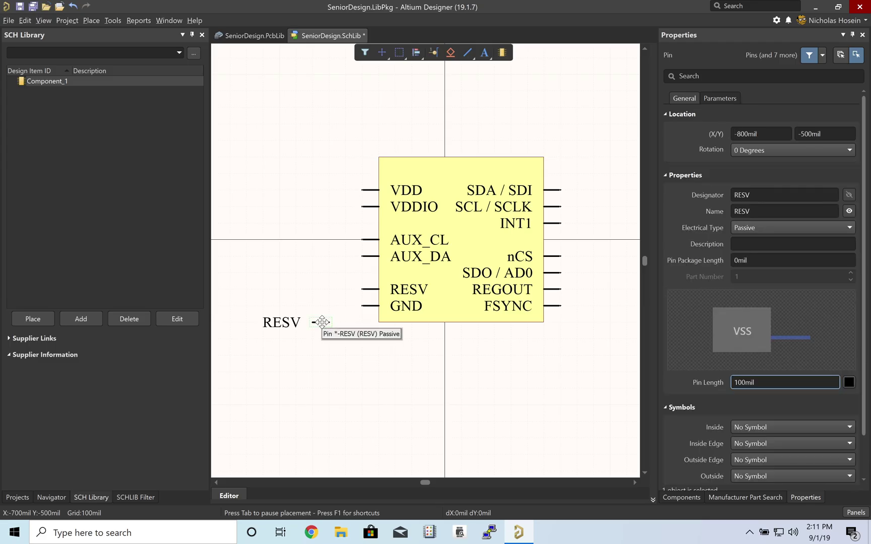
{"action": "key", "text": "Delete"}
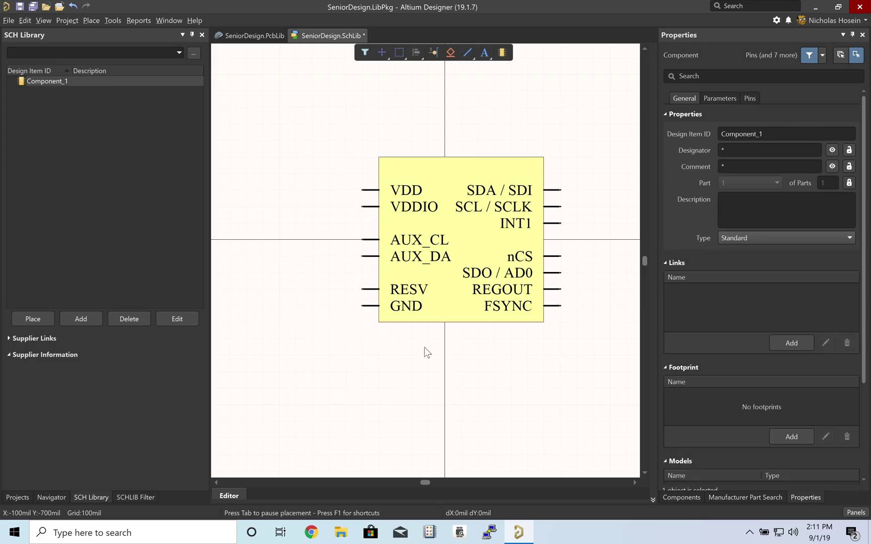
- Place a text string above the rectangle and format it in bold Arial with centred justification
{"action": "key", "text": "ctrl+Right"}
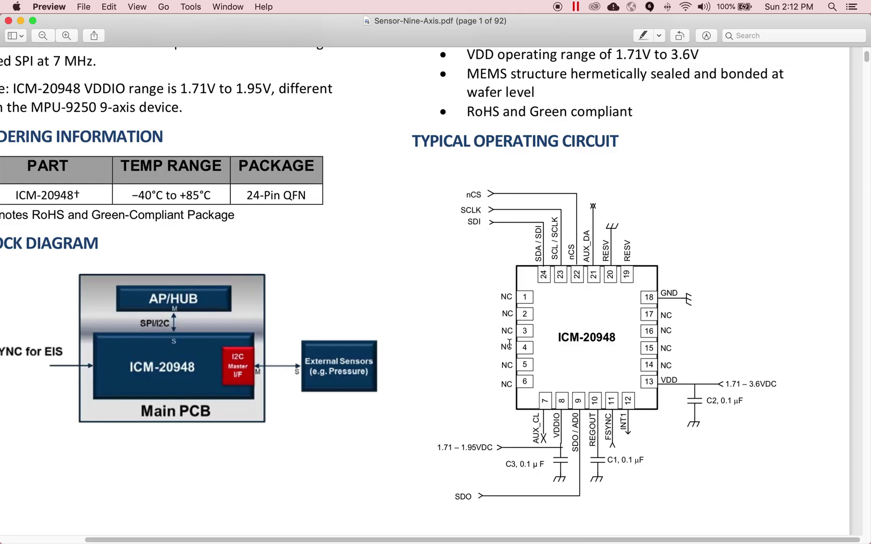
{"action": "key", "text": "ctrl+Left"}
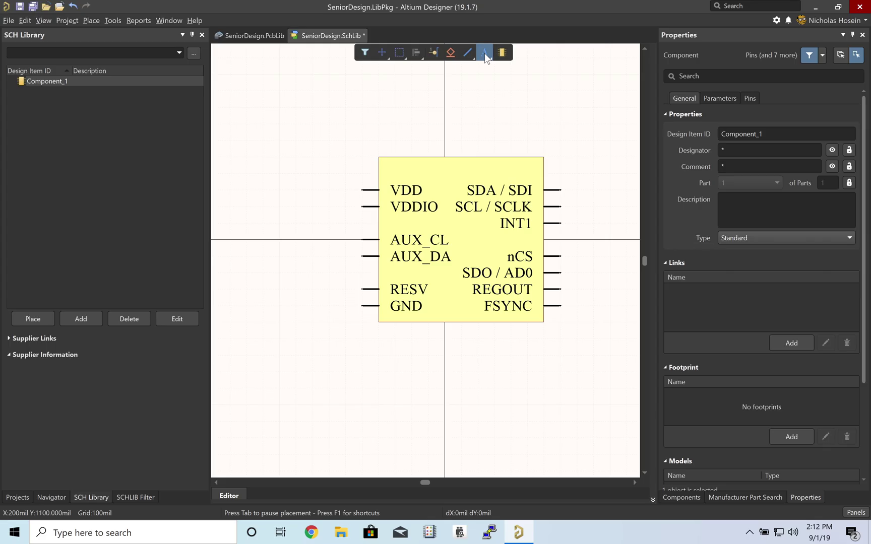
{"action": "left_click", "coordinate": [436, 148]}
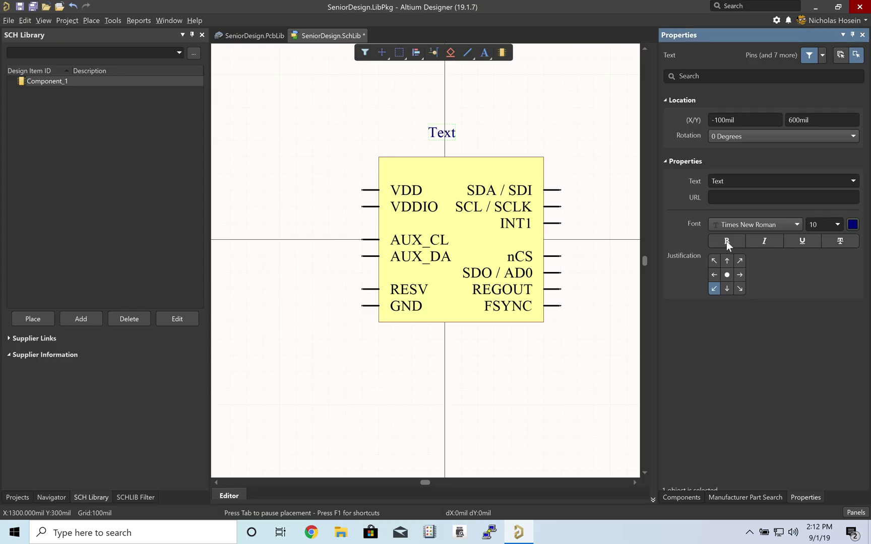
{"action": "key", "text": "Tab"}
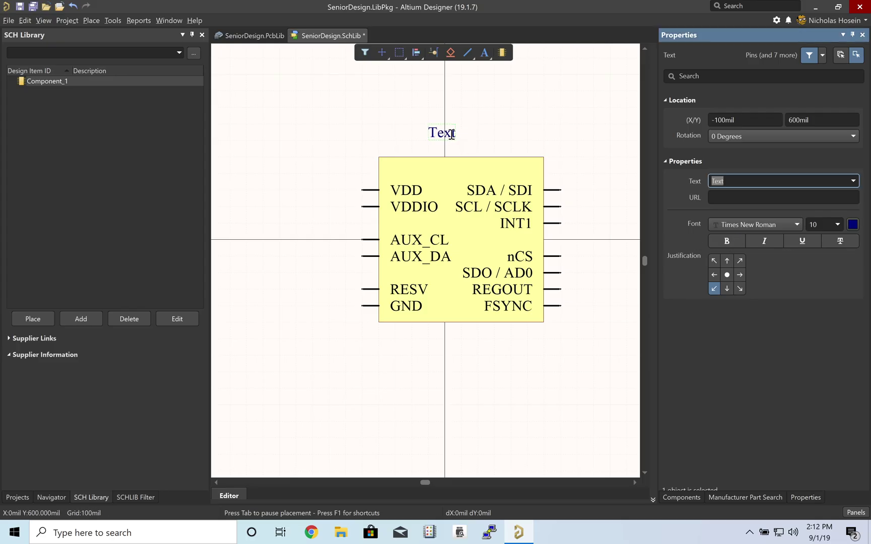
{"action": "left_click", "coordinate": [744, 224]}
{"action": "left_click_drag", "start_coordinate": [823, 338], "coordinate": [823, 229]}
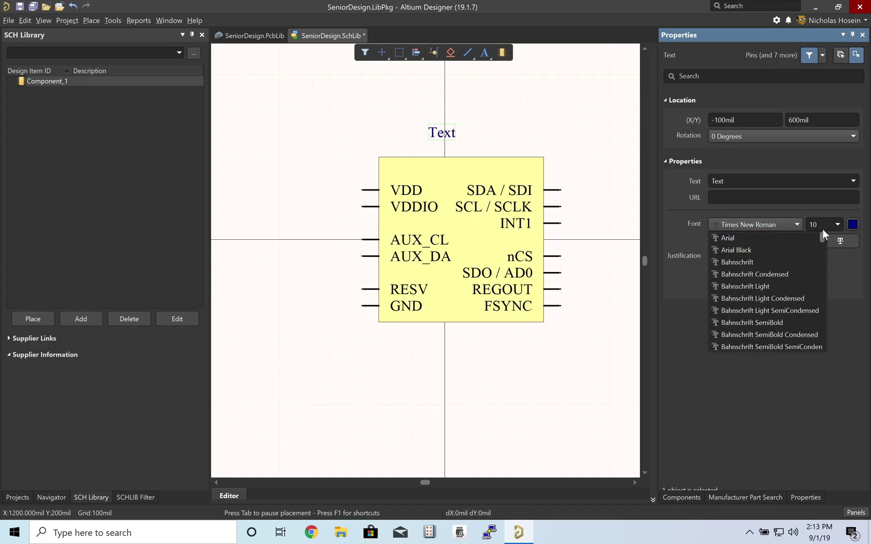
{"action": "left_click", "coordinate": [728, 237]}
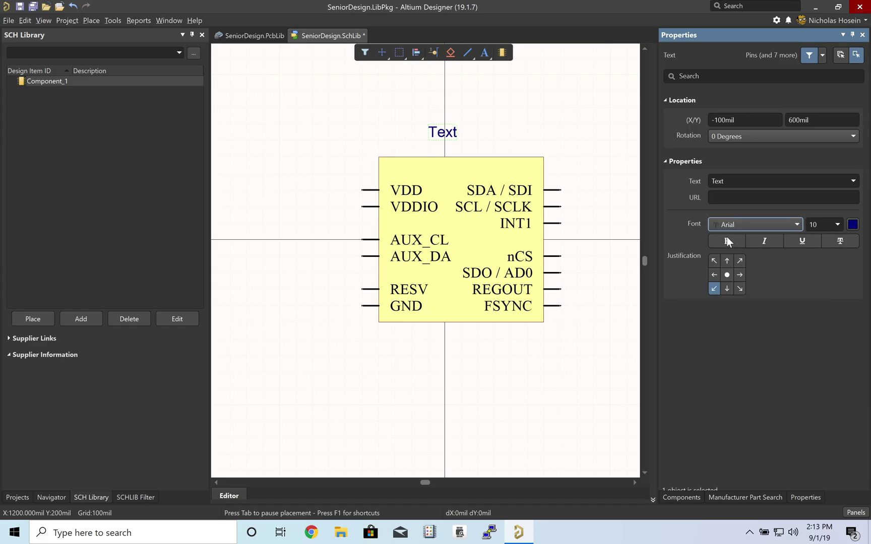
{"action": "left_click", "coordinate": [727, 239]}
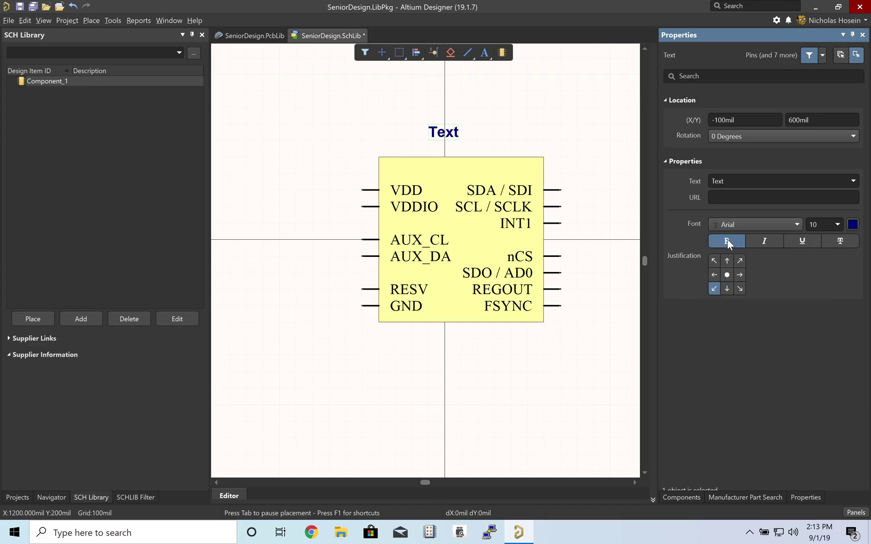
{"action": "left_click", "coordinate": [728, 274]}
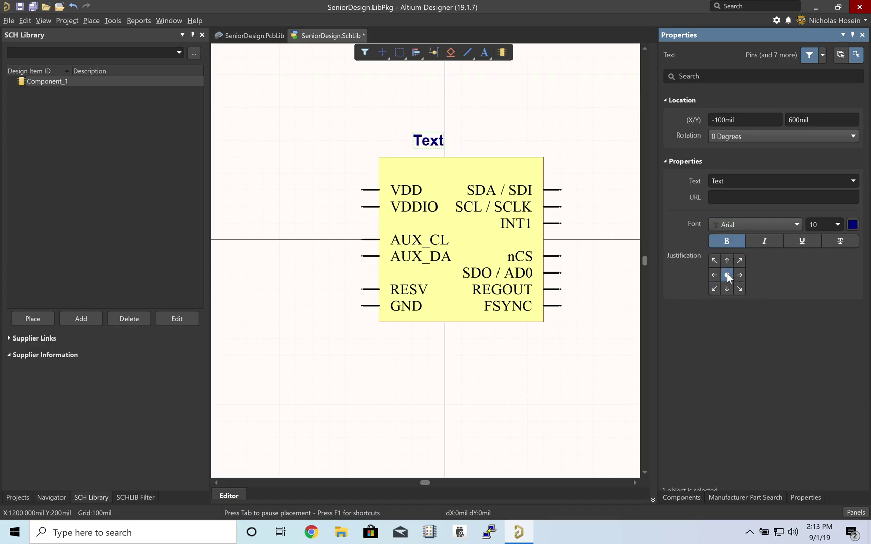
- Extend the rectangle's top edge upward by 100 mil and move the text inside it to 0, 500 mil
{"action": "left_click", "coordinate": [455, 157]}
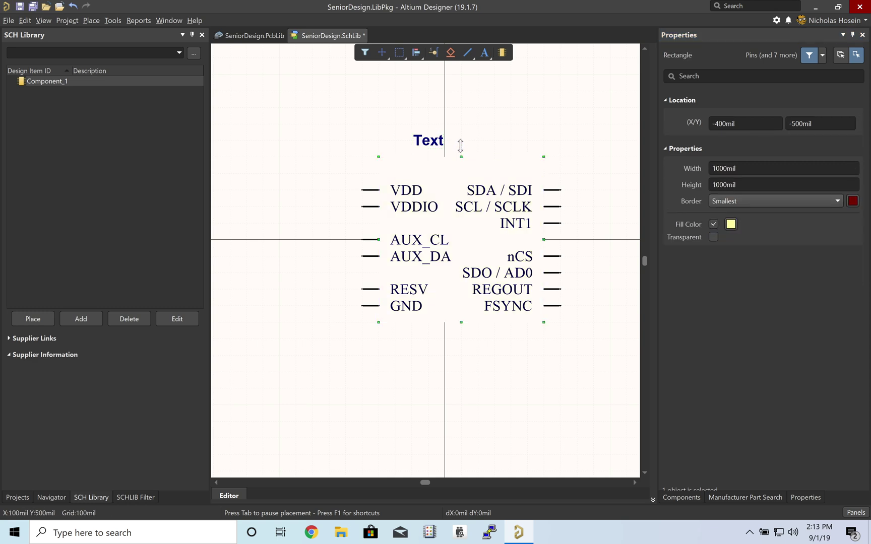
{"action": "left_click_drag", "start_coordinate": [460, 146], "coordinate": [451, 156]}
{"action": "left_click", "coordinate": [434, 140]}
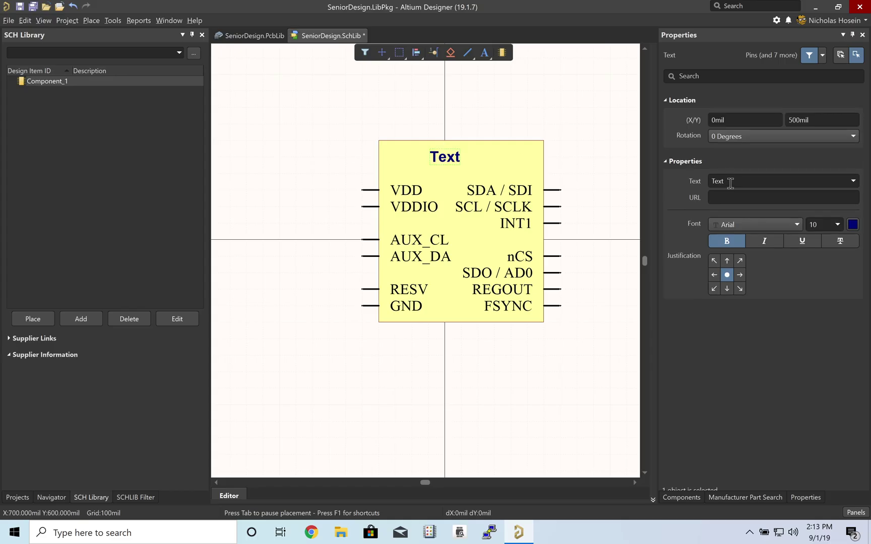
- Change the text string to 9-Axis Sensor
{"action": "left_click", "coordinate": [730, 183]}
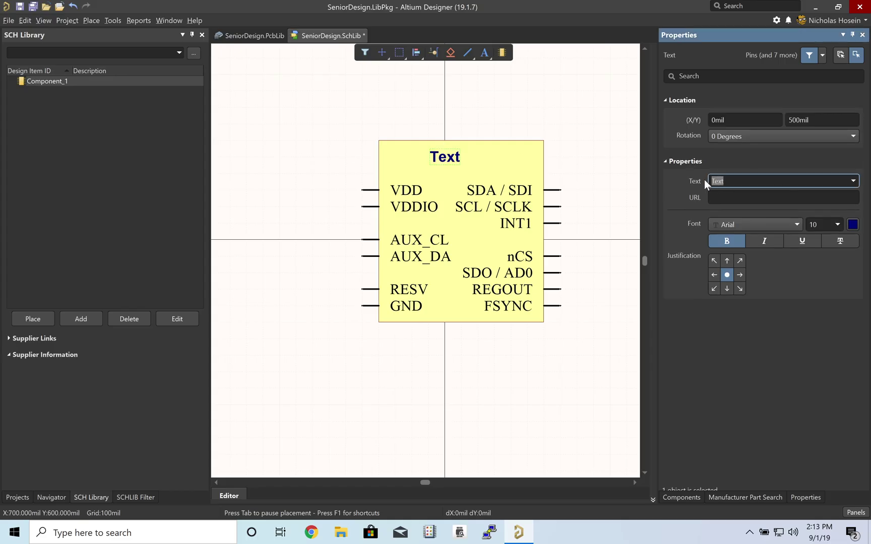
{"action": "type", "text": "9-Axis Sensor"}
{"action": "key", "text": "Return"}
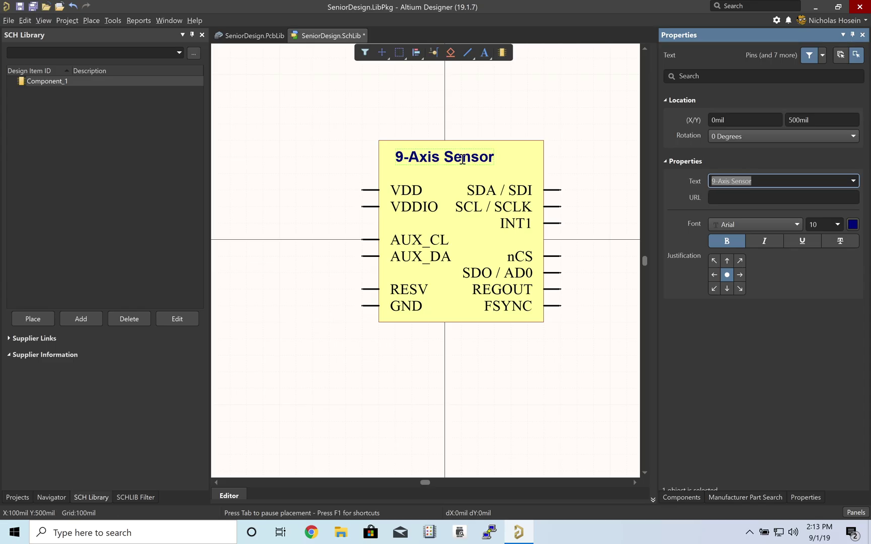
{"action": "left_click", "coordinate": [609, 375]}
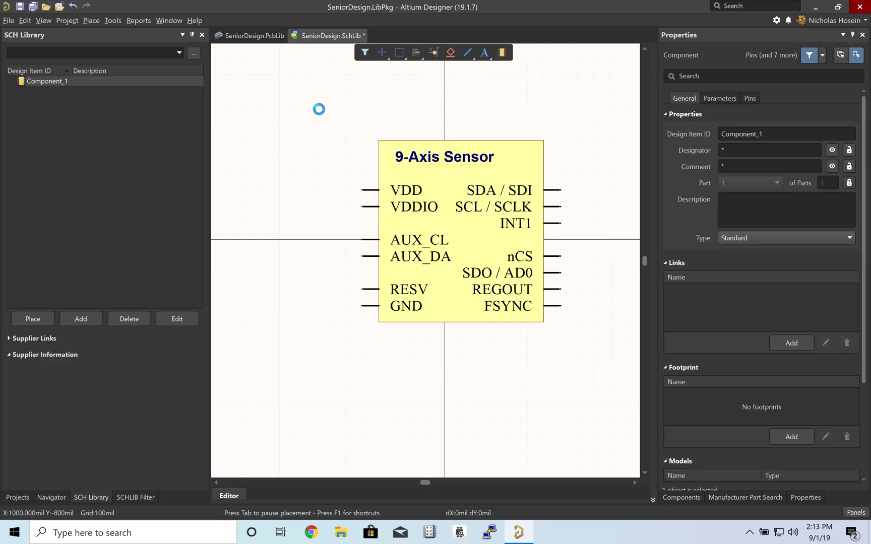
- Move the whole symbol 100 mil left and 100 mil up so the body is centred horizontally on the origin
{"action": "key", "text": "ctrl+a"}
{"action": "left_click_drag", "start_coordinate": [450, 181], "coordinate": [350, 180]}
{"action": "left_click", "coordinate": [411, 144]}
{"action": "left_click", "coordinate": [411, 143]}
{"action": "key", "text": "ctrl+a"}
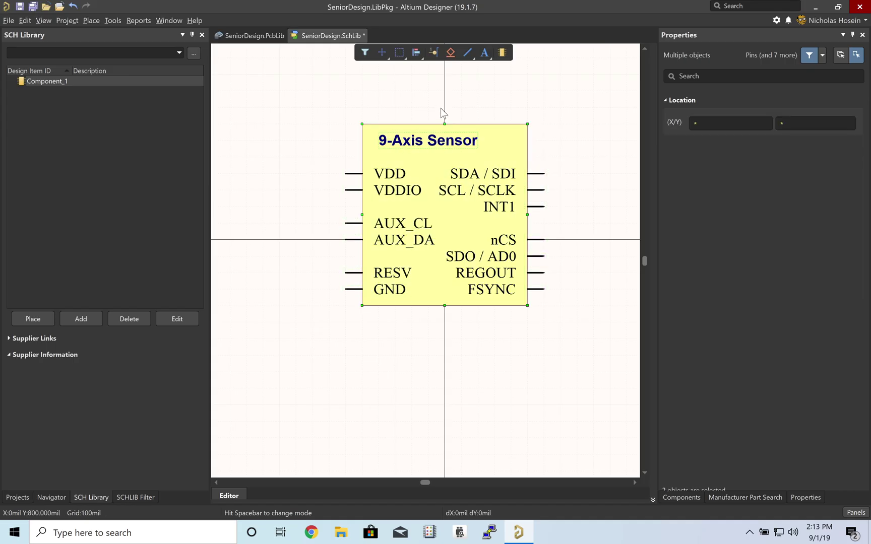
{"action": "left_click", "coordinate": [440, 108]}
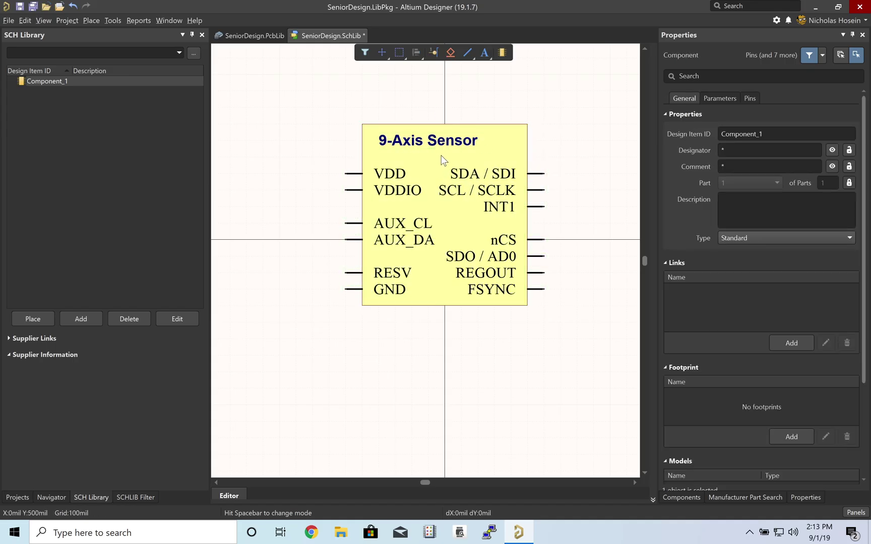
- Align the horizontal centres of the 9-Axis Sensor title and the rectangle
{"action": "left_click", "coordinate": [445, 145]}
{"action": "left_click", "coordinate": [448, 151]}
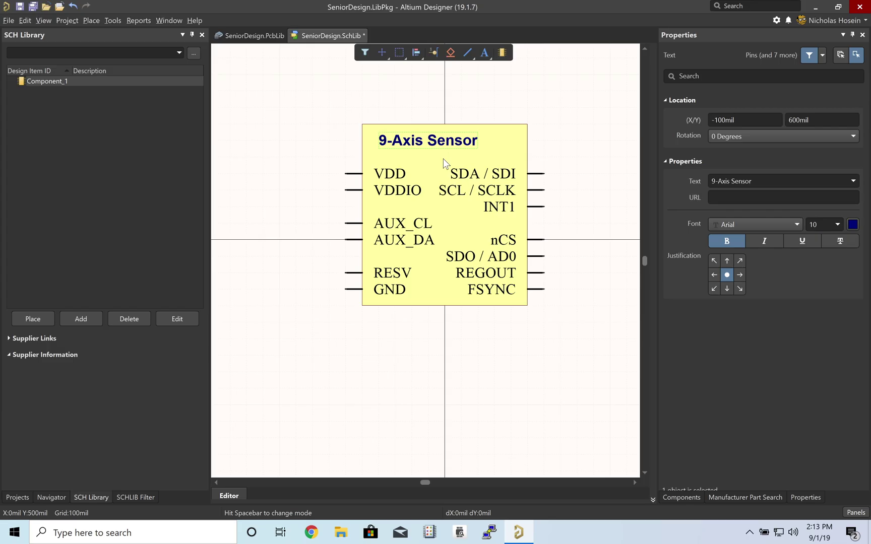
{"action": "left_click", "coordinate": [439, 160], "text": "shift"}
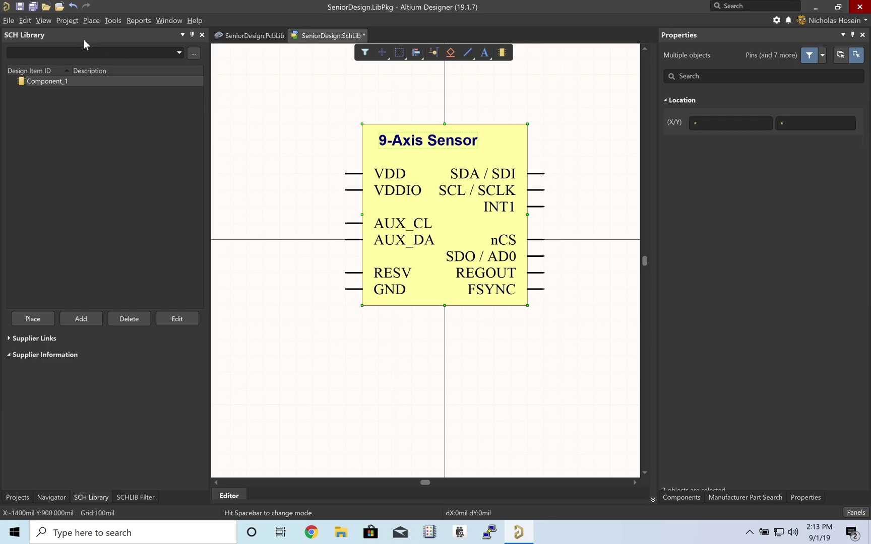
{"action": "left_click", "coordinate": [29, 21]}
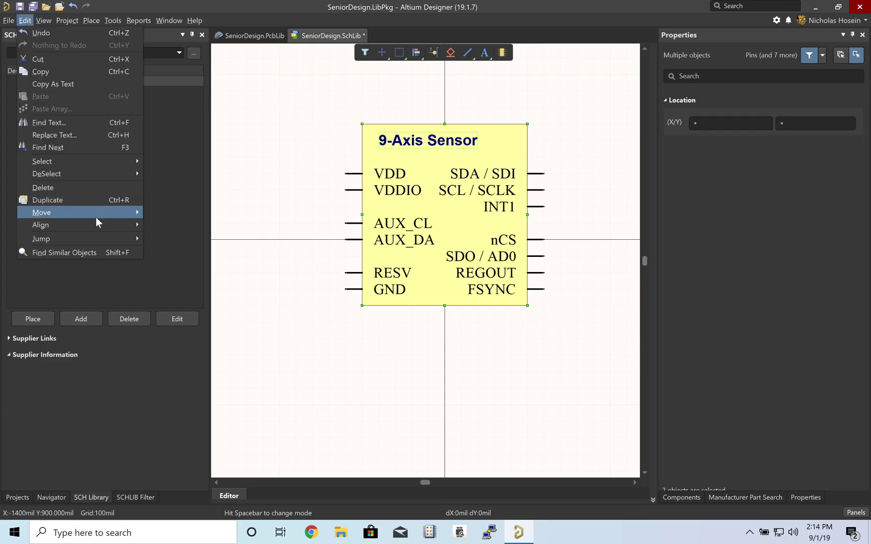
{"action": "mouse_move", "coordinate": [96, 222]}
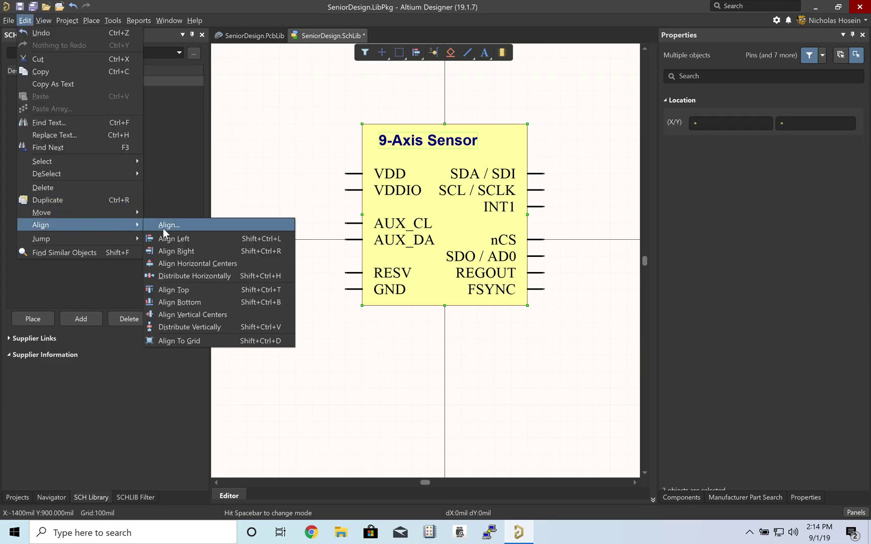
{"action": "left_click", "coordinate": [186, 262]}
{"action": "left_click", "coordinate": [322, 132]}
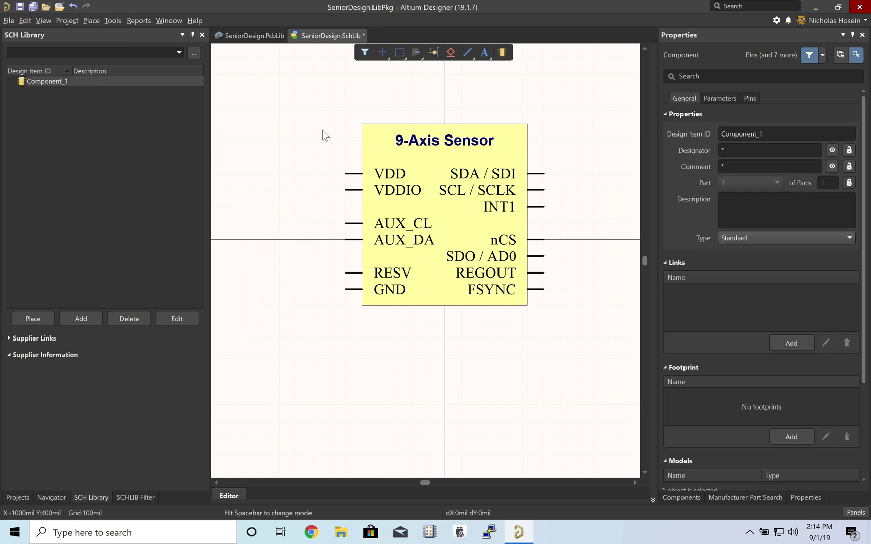
- Set the component's design item ID to Sensor-Nine-Axis and its designator to U?
{"action": "double_click", "coordinate": [68, 81]}
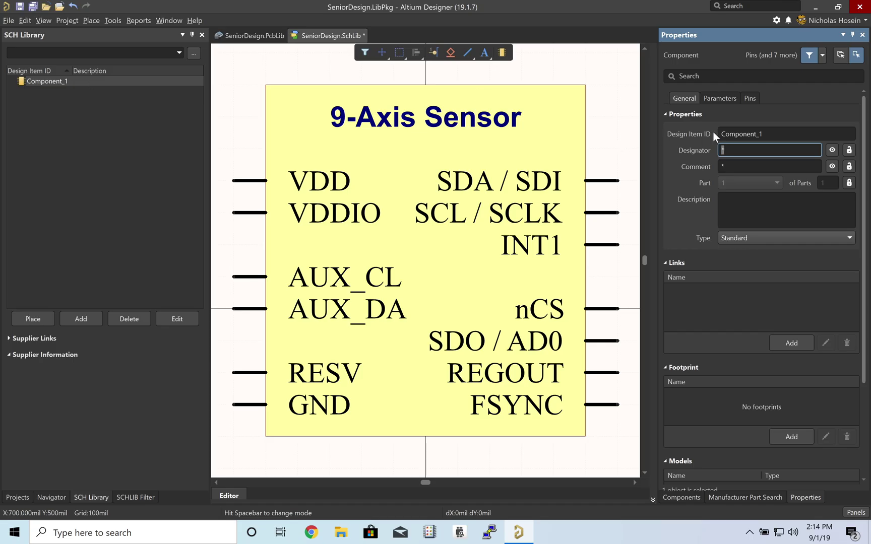
{"action": "double_click", "coordinate": [760, 135]}
{"action": "type", "text": "S"}
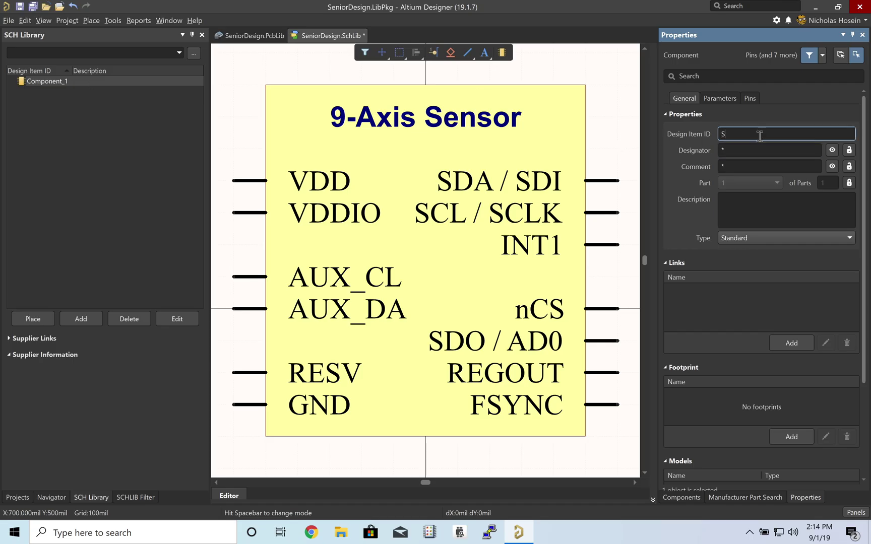
{"action": "type", "text": "ensor-Nine-Axis"}
{"action": "left_click", "coordinate": [753, 151]}
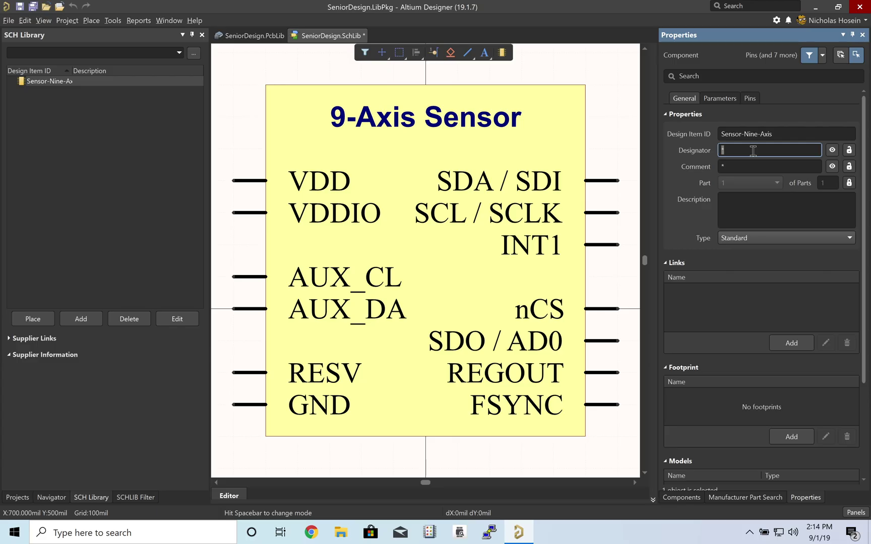
{"action": "type", "text": "U?"}
- Fill in the component's description with "3-axis gyroscope, 3-axis accelerometer, 3-axis compass, and a Digital Motion Processor" copied from the Sensor-Nine-Axis.pdf datasheet in Preview
{"action": "left_click", "coordinate": [748, 170]}
{"action": "left_click", "coordinate": [750, 209]}
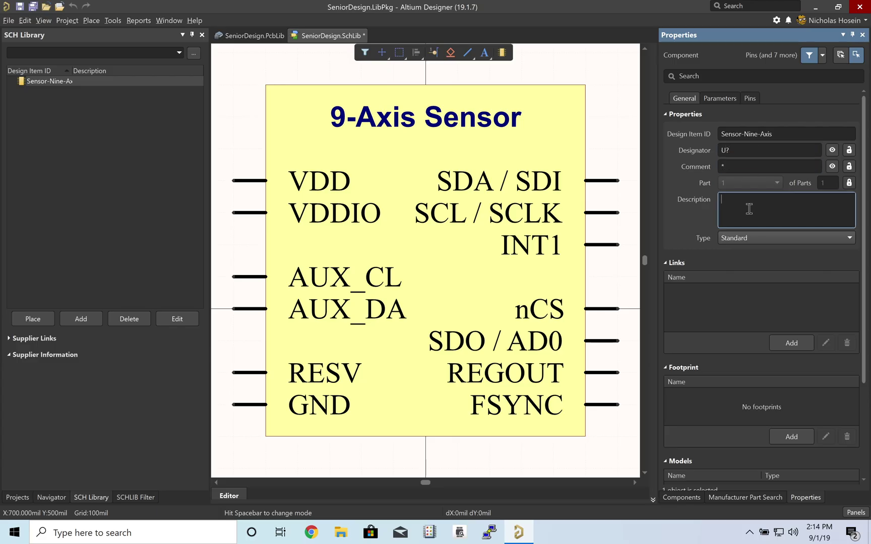
{"action": "key", "text": "ctrl+Right"}
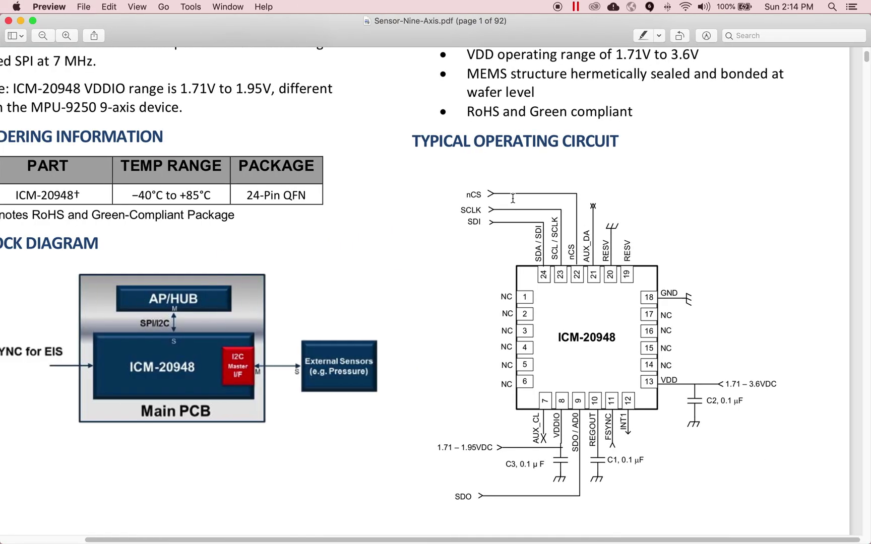
{"action": "scroll", "coordinate": [508, 199], "scroll_direction": "down", "scroll_amount": 3, "text": "alt"}
{"action": "scroll", "coordinate": [508, 200], "scroll_direction": "up", "scroll_amount": 7}
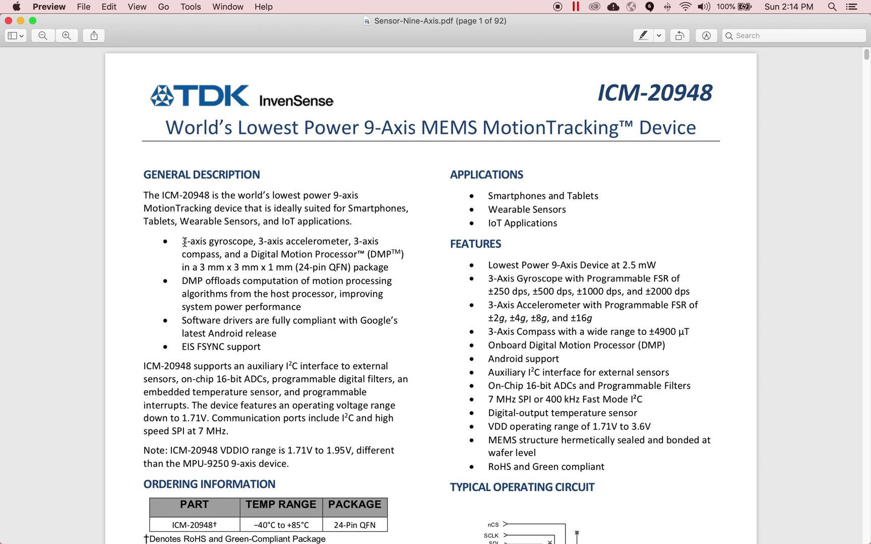
{"action": "left_click_drag", "start_coordinate": [183, 242], "coordinate": [358, 254]}
{"action": "key", "text": "ctrl+c"}
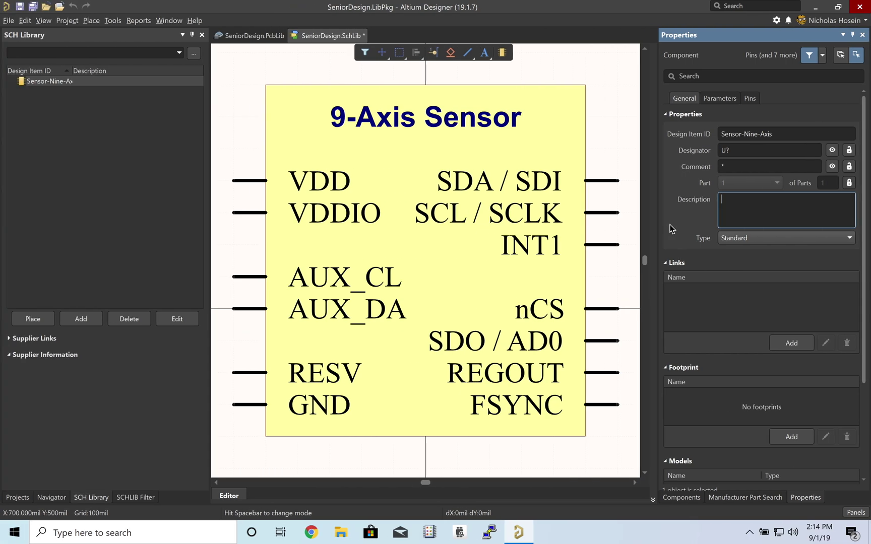
{"action": "left_click", "coordinate": [722, 219]}
{"action": "key", "text": "ctrl+v"}
{"action": "left_click", "coordinate": [756, 399]}
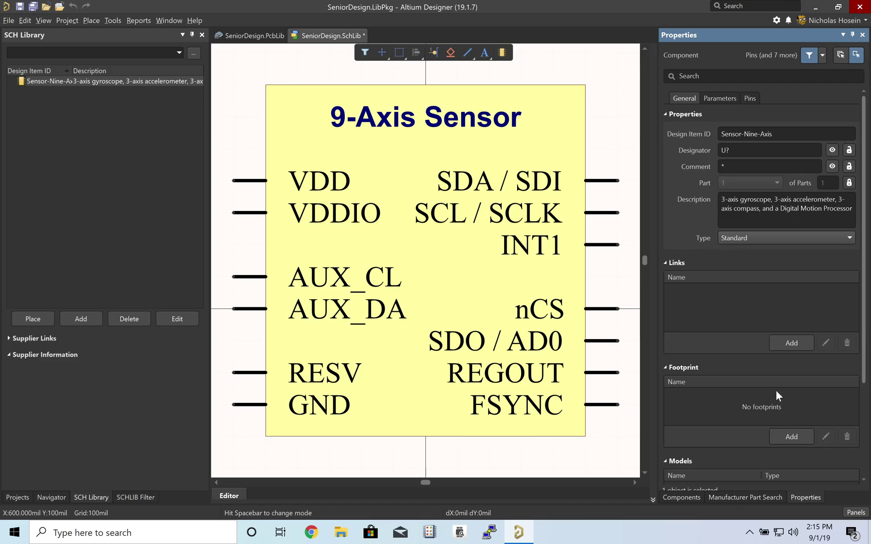
- Add the Sensor-Nine-Axis footprint from SeniorDesign.PcbLib to the component and check its preview in the component properties
{"action": "left_click", "coordinate": [789, 436]}
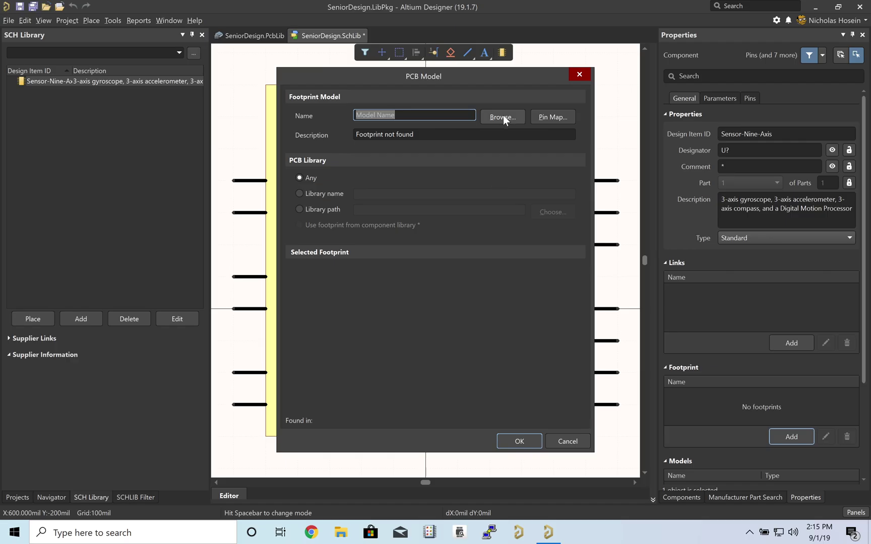
{"action": "left_click", "coordinate": [503, 116]}
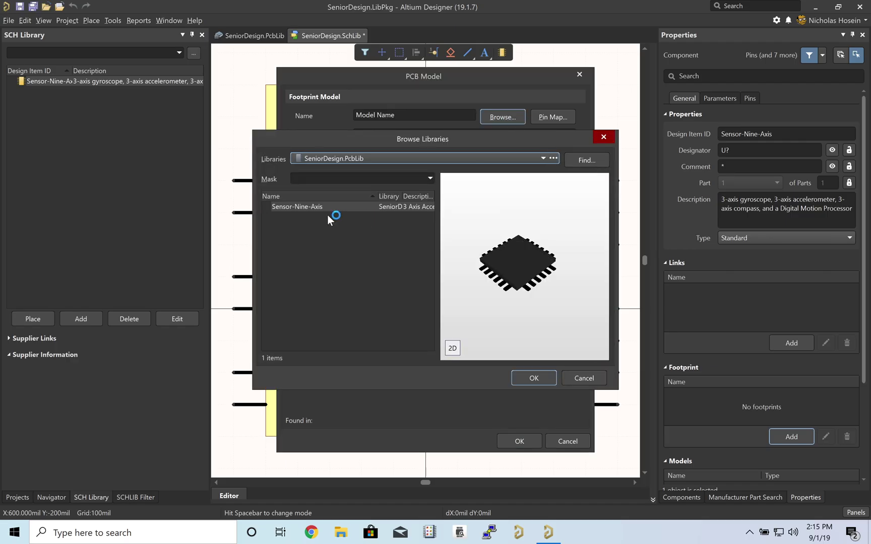
{"action": "left_click", "coordinate": [453, 348]}
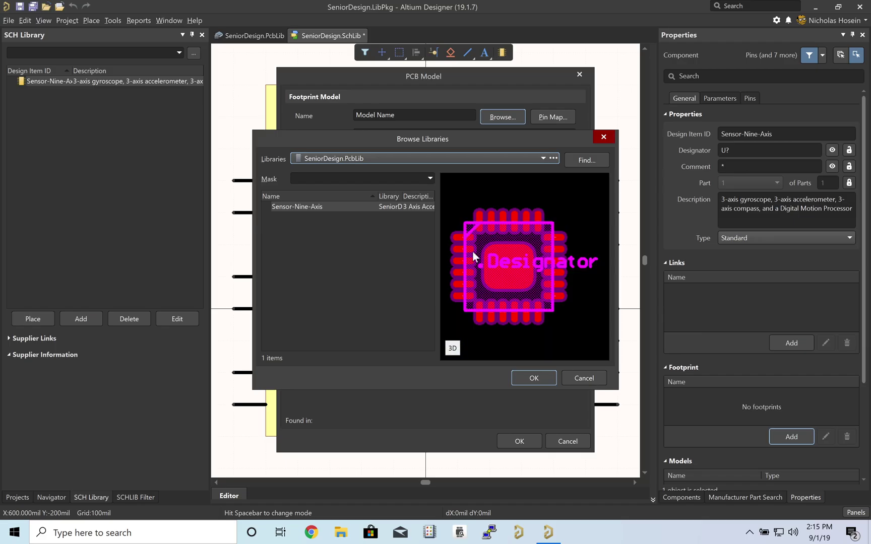
{"action": "left_click", "coordinate": [306, 207]}
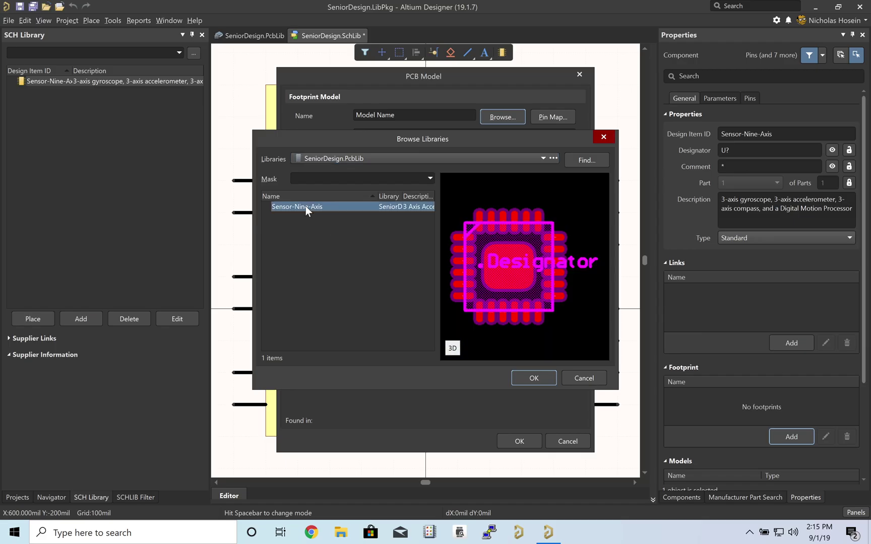
{"action": "left_click", "coordinate": [527, 377]}
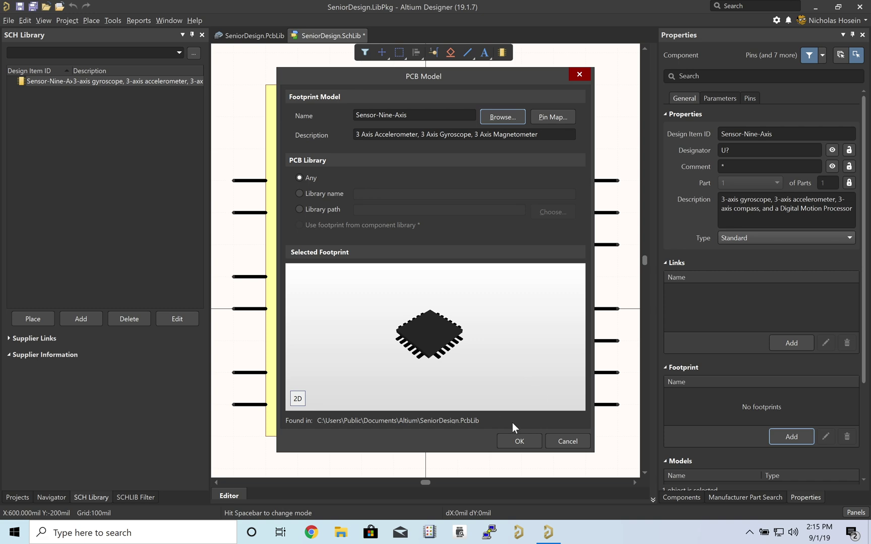
{"action": "left_click", "coordinate": [519, 441]}
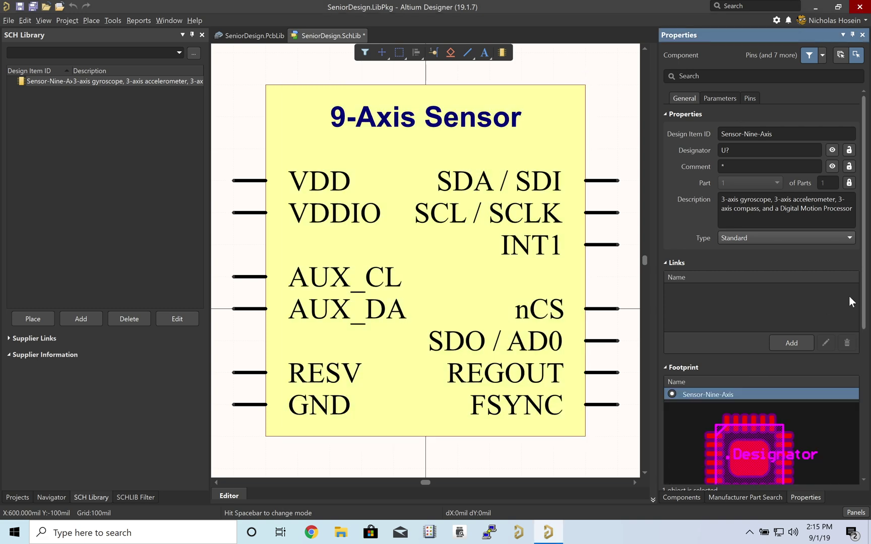
{"action": "left_click_drag", "start_coordinate": [865, 305], "coordinate": [869, 393]}
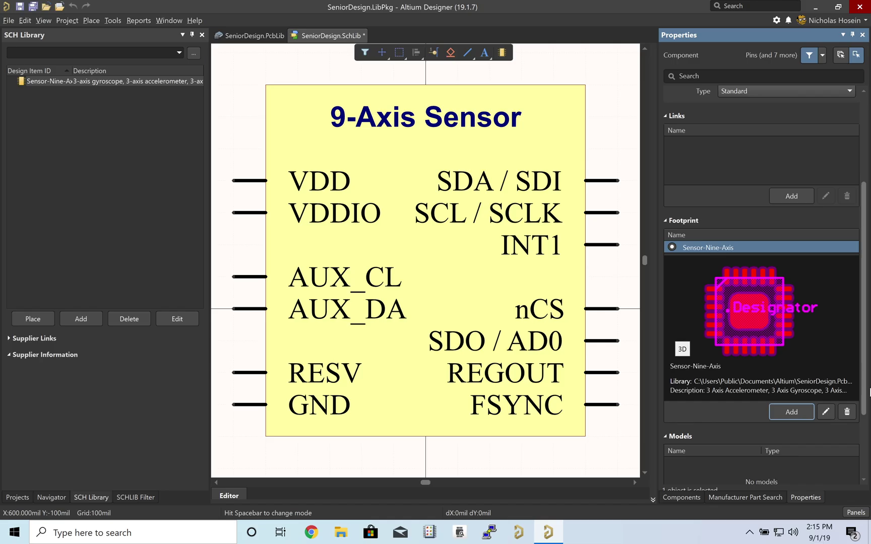
{"action": "left_click", "coordinate": [153, 429]}
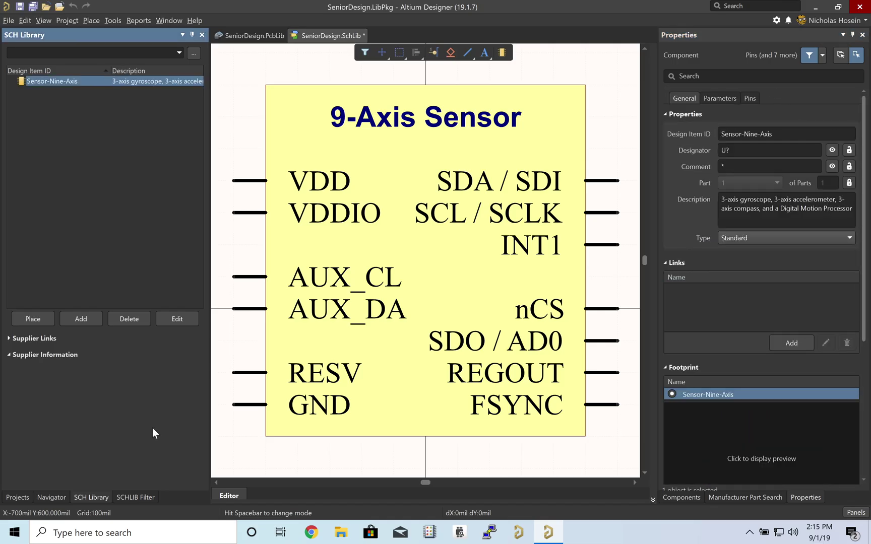
- Compile the integrated library SeniorDesign.LibPkg, saving all new and modified source schematic libraries
{"action": "left_click", "coordinate": [18, 497]}
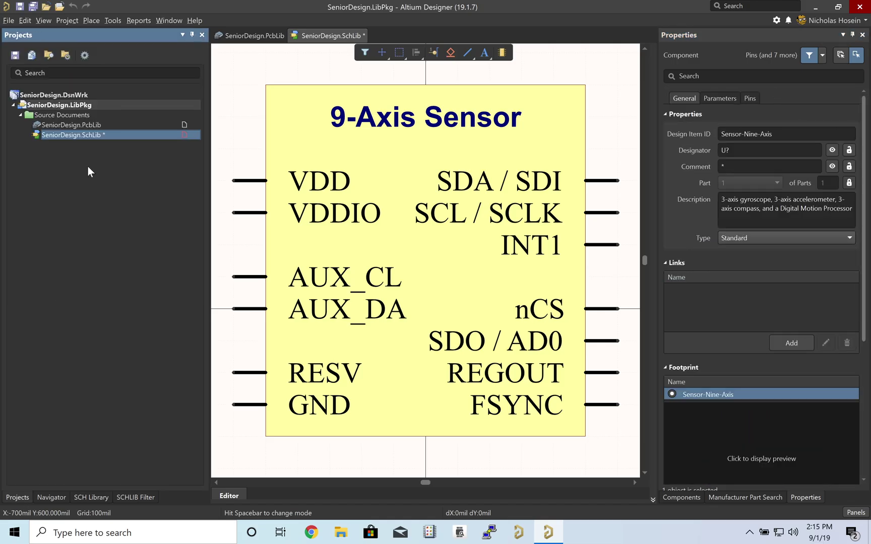
{"action": "right_click", "coordinate": [58, 107]}
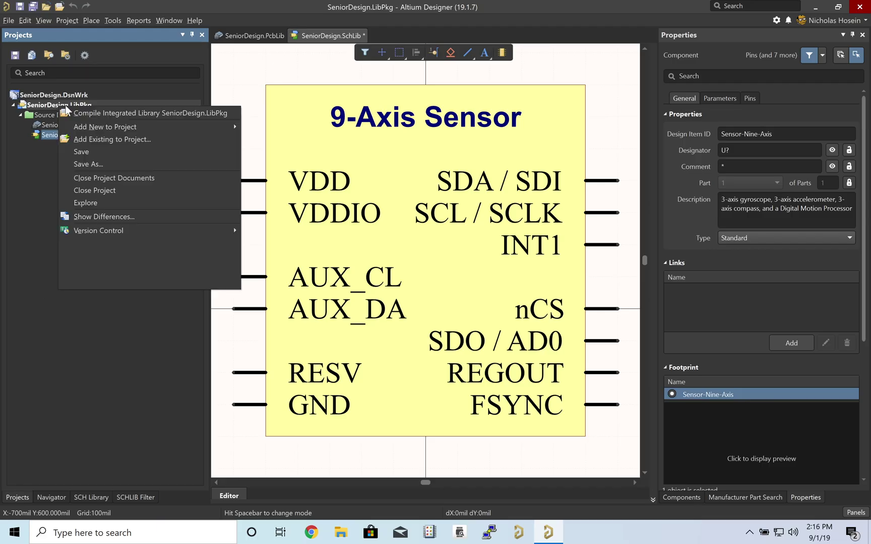
{"action": "left_click", "coordinate": [91, 113]}
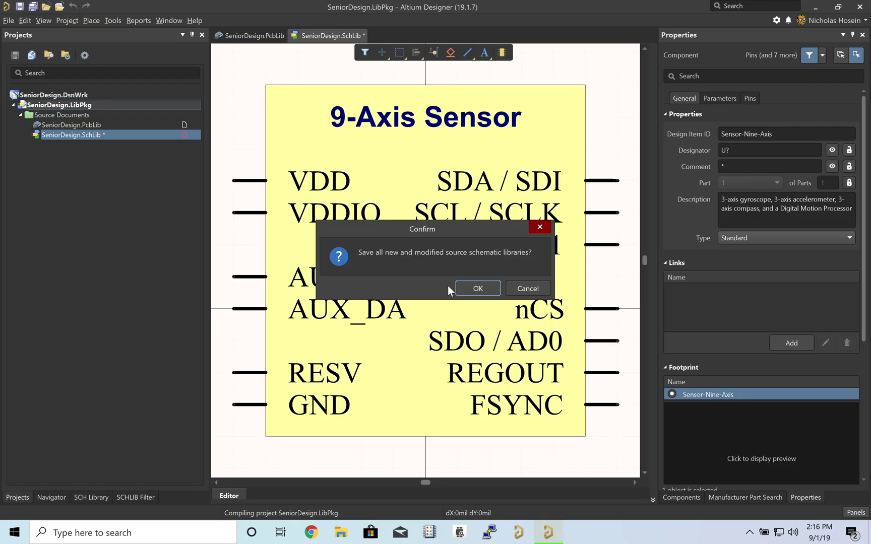
{"action": "left_click", "coordinate": [472, 287]}
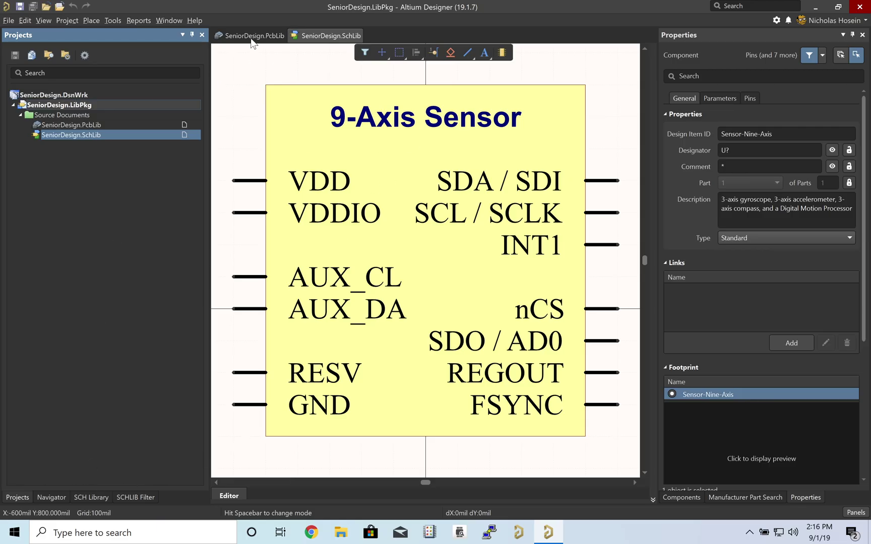
- View the sensor footprint in SeniorDesign.PcbLib and return to the symbol in SeniorDesign.SchLib
{"action": "key", "text": "ctrl+Tab"}
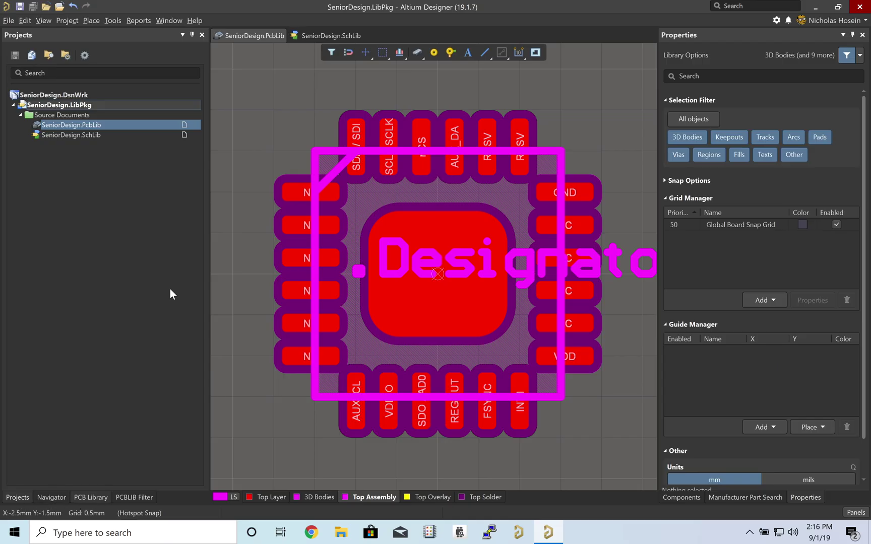
{"action": "left_click", "coordinate": [324, 35]}
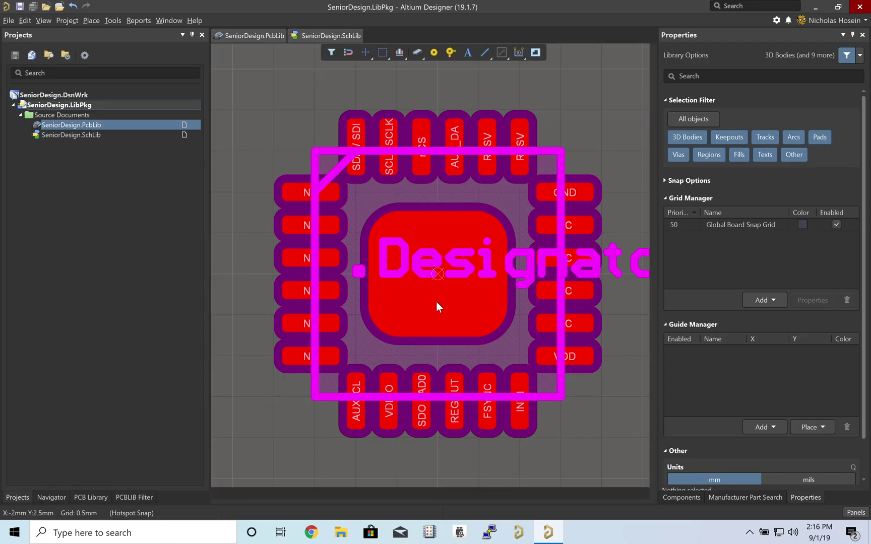